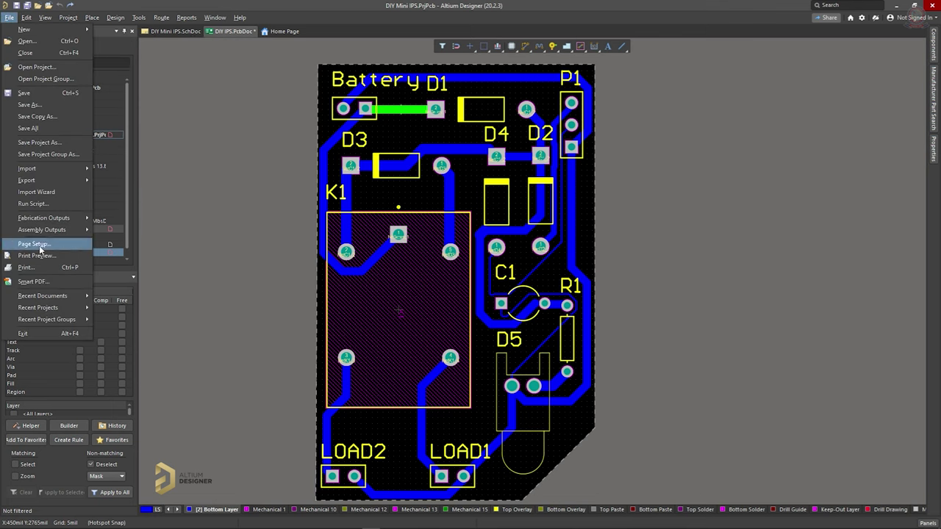
Set the board's print page setup to A4 paper
left_click(33, 243)
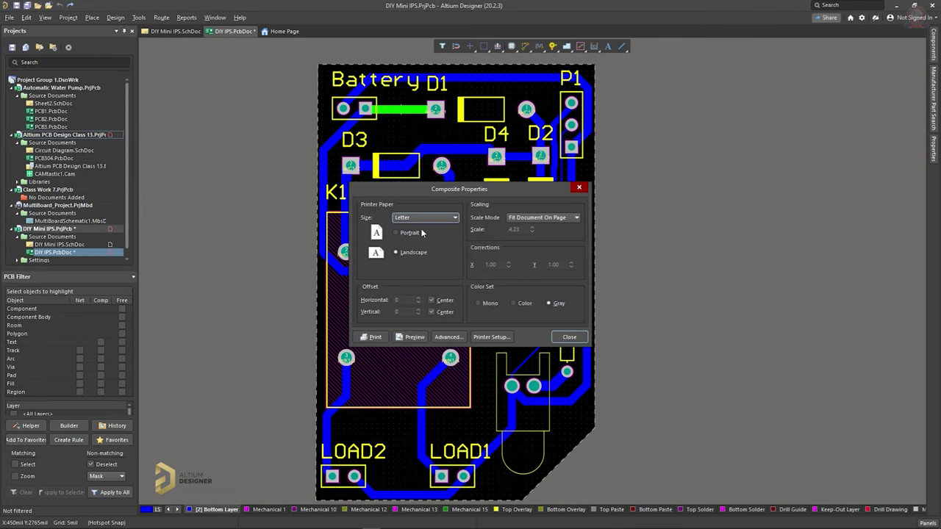
left_click(425, 218)
left_click(409, 247)
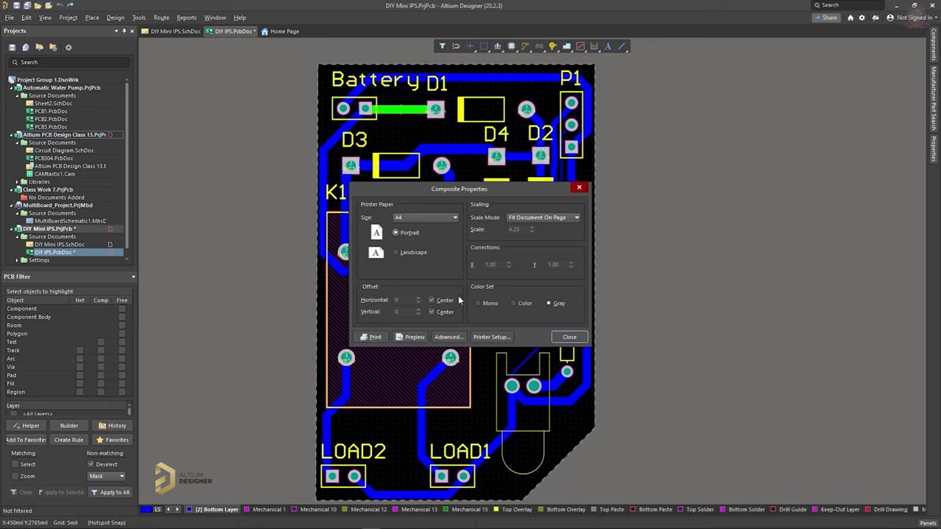
In the advanced printout settings, delete the Mechanical 1 and Multi-Layer layers from the composite print and choose Print Physical Designators
left_click(450, 338)
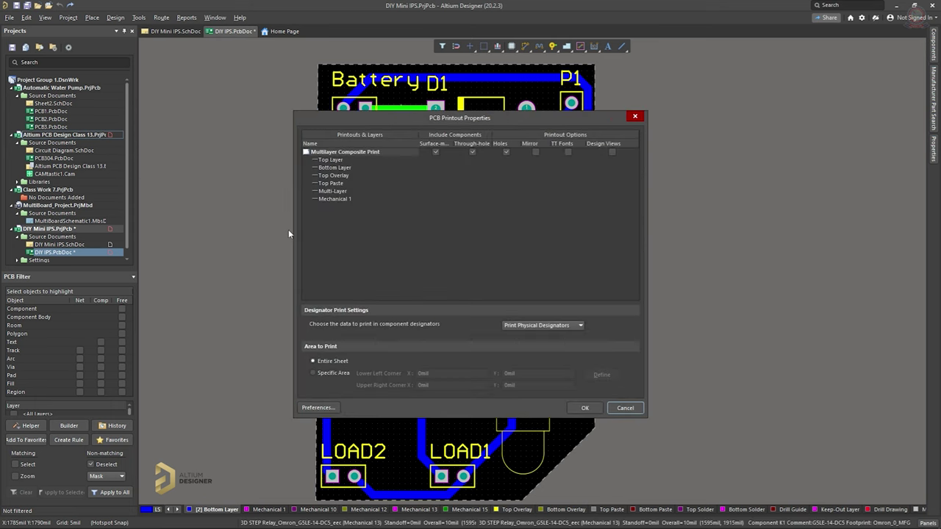
left_click(338, 200)
right_click(339, 200)
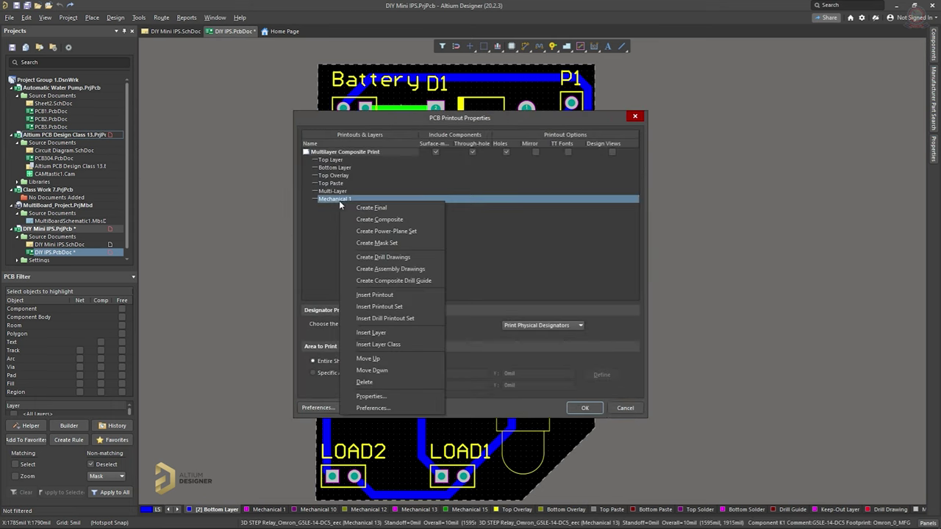
left_click(360, 383)
left_click(495, 286)
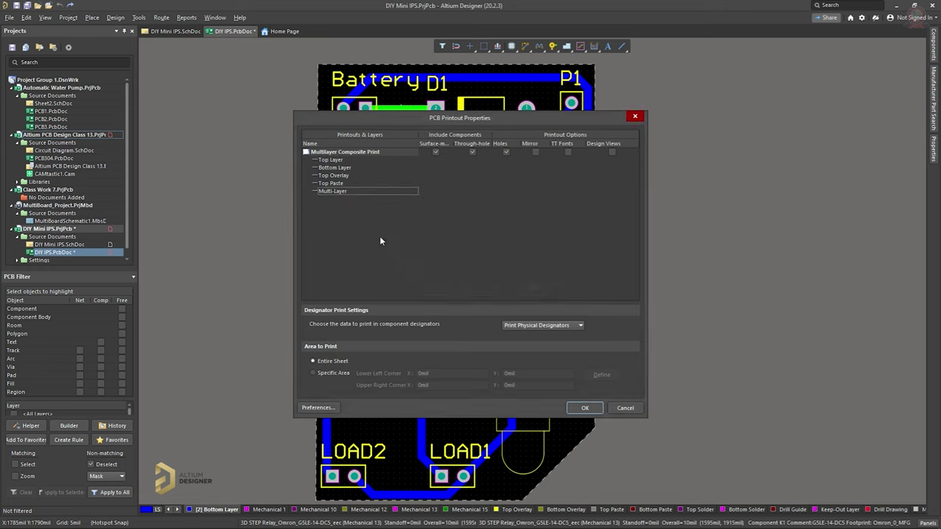
right_click(335, 192)
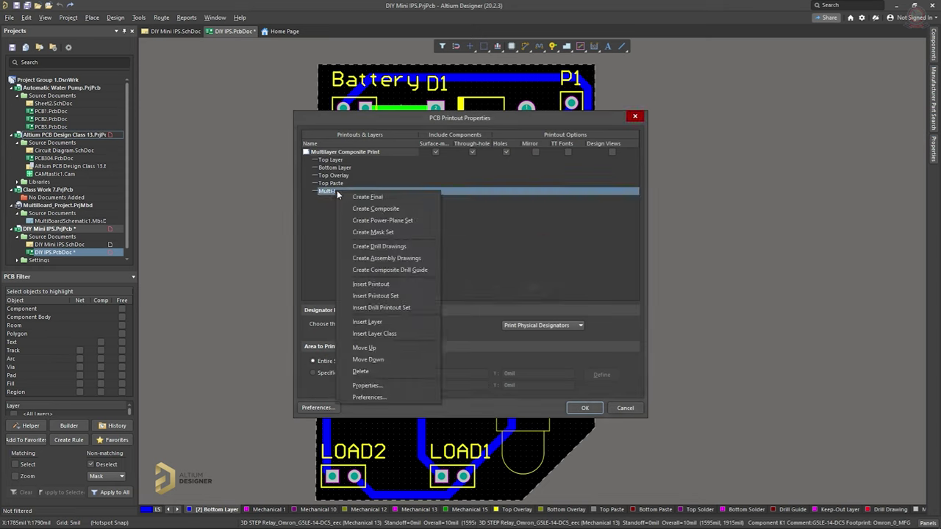
left_click(355, 373)
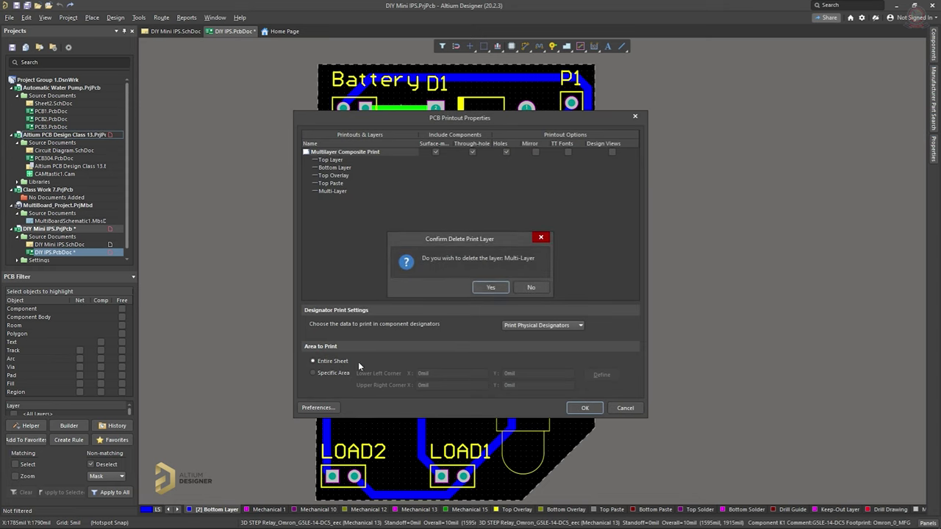
left_click(495, 288)
left_click(541, 324)
left_click(541, 333)
Delete the Top Paste and Top Overlay layers from the Multilayer Composite Print
left_click(328, 183)
right_click(334, 185)
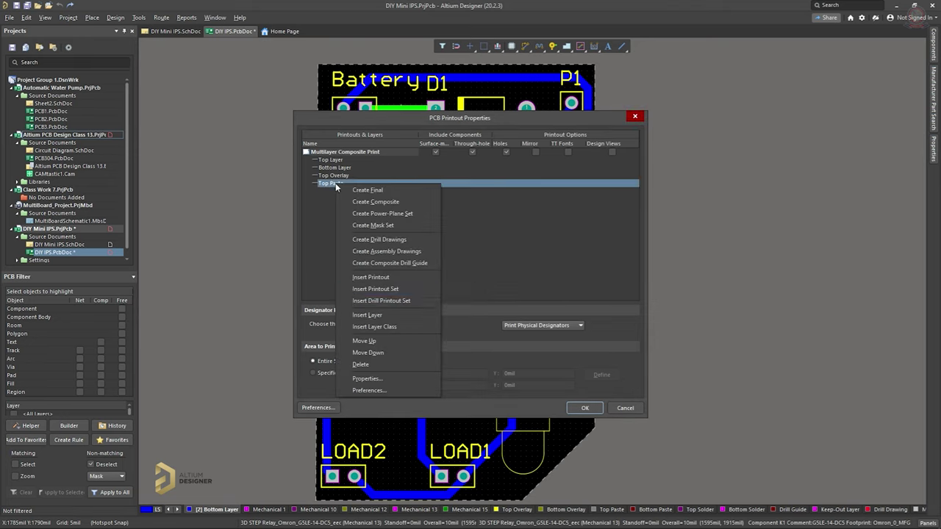
left_click(358, 366)
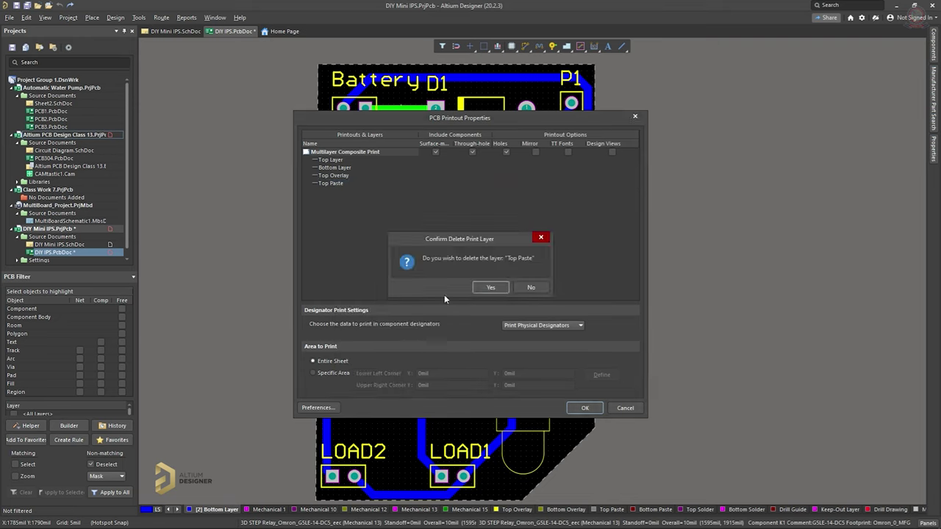
left_click(498, 286)
right_click(330, 177)
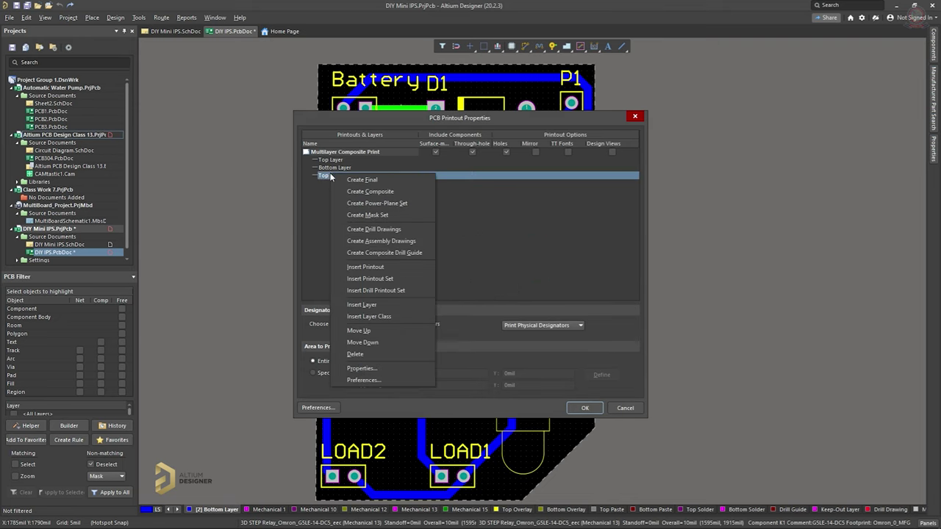
left_click(358, 353)
left_click(493, 287)
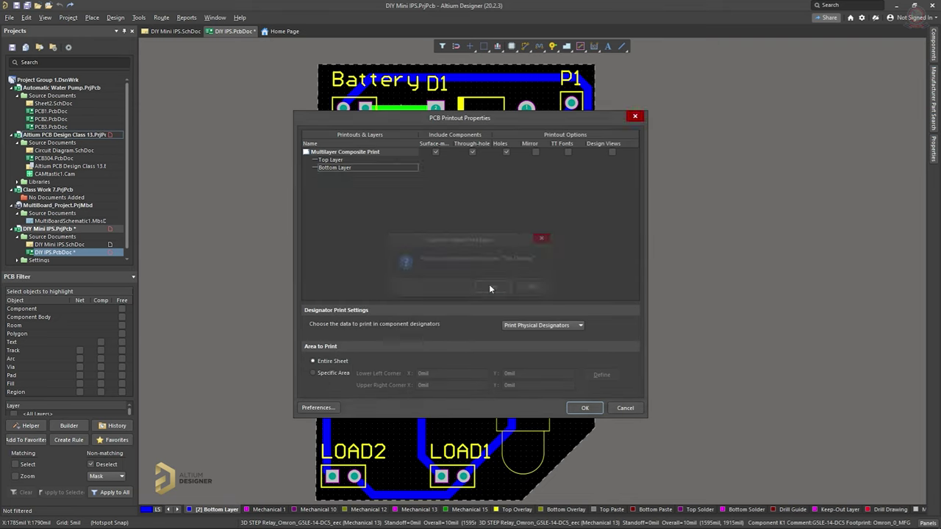
left_click(331, 169)
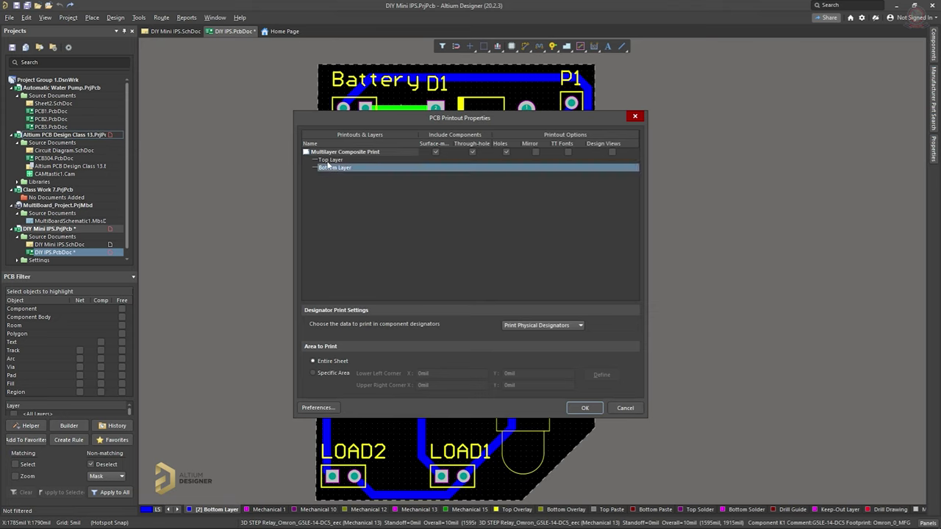
key("Up")
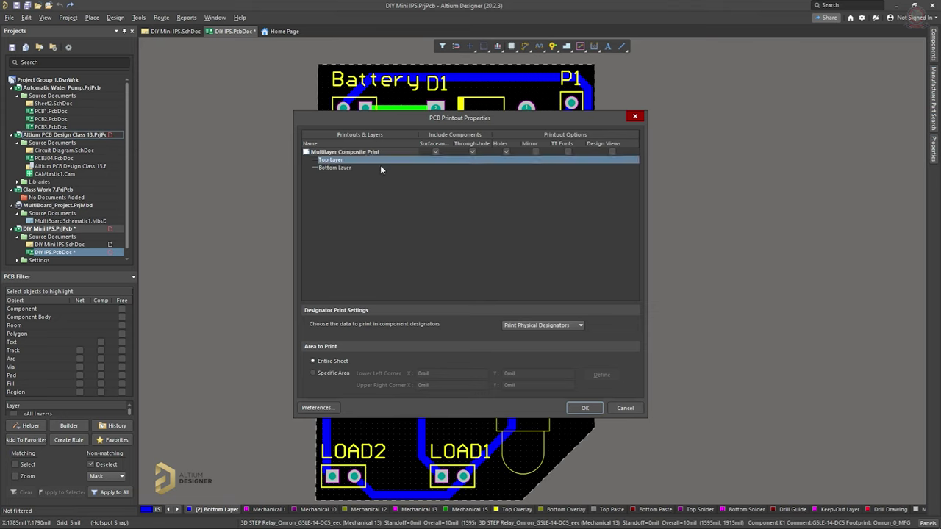
left_click(336, 167)
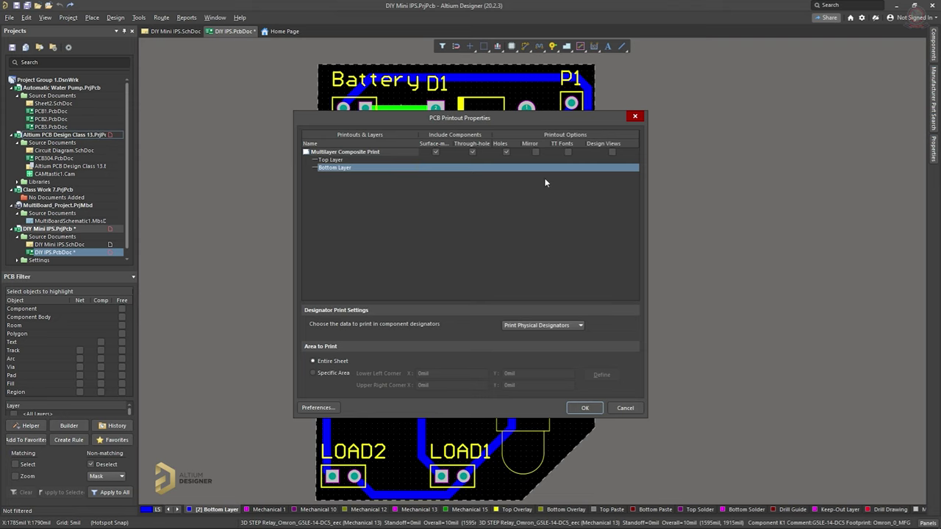
left_click(610, 149)
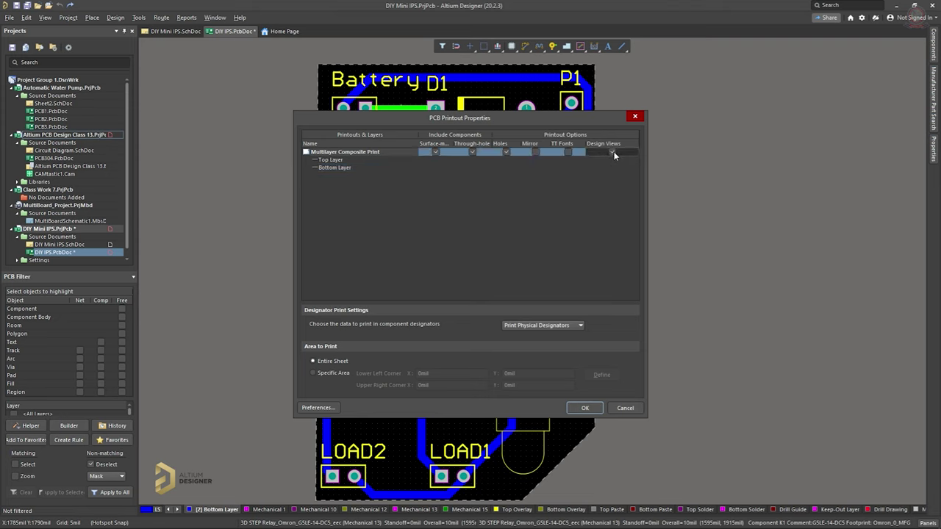
left_click(618, 168)
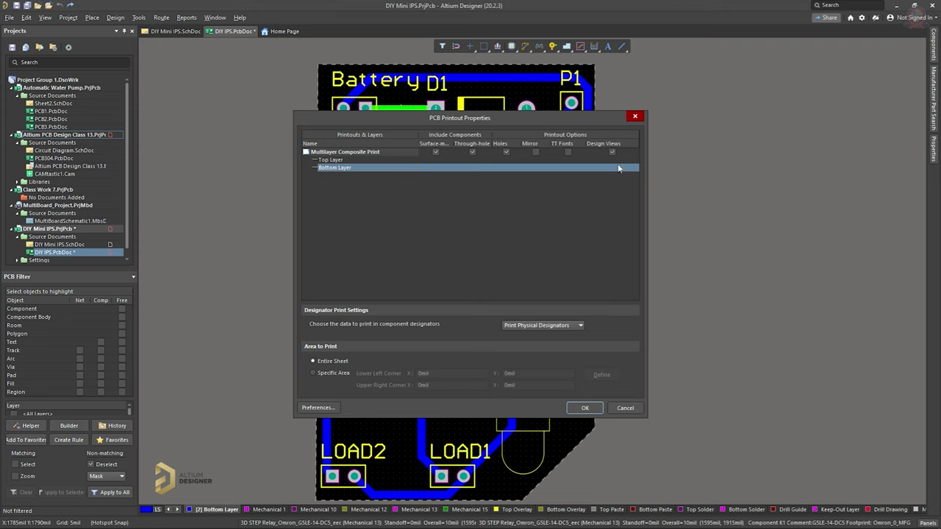
left_click(612, 152)
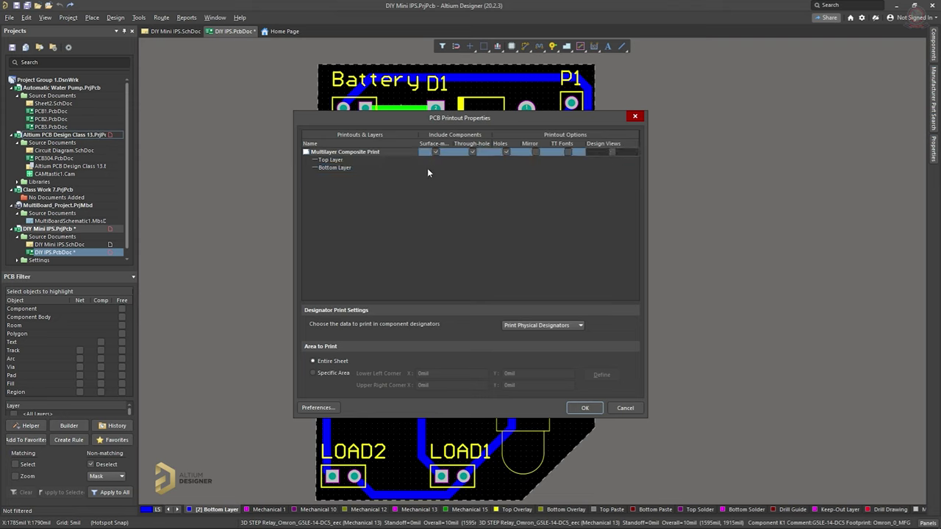
left_click(352, 169)
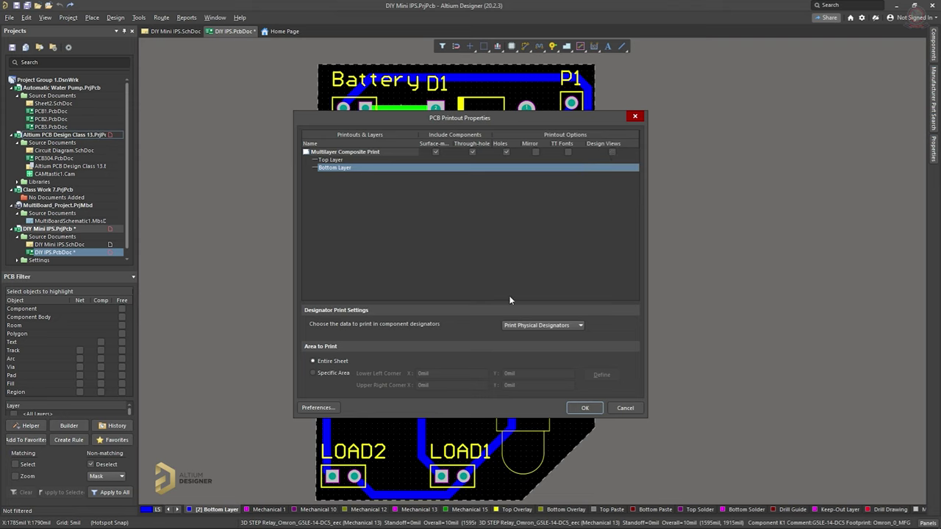
Accept the printout settings and configure the print for Microsoft Print to PDF as a single printer job
left_click(597, 408)
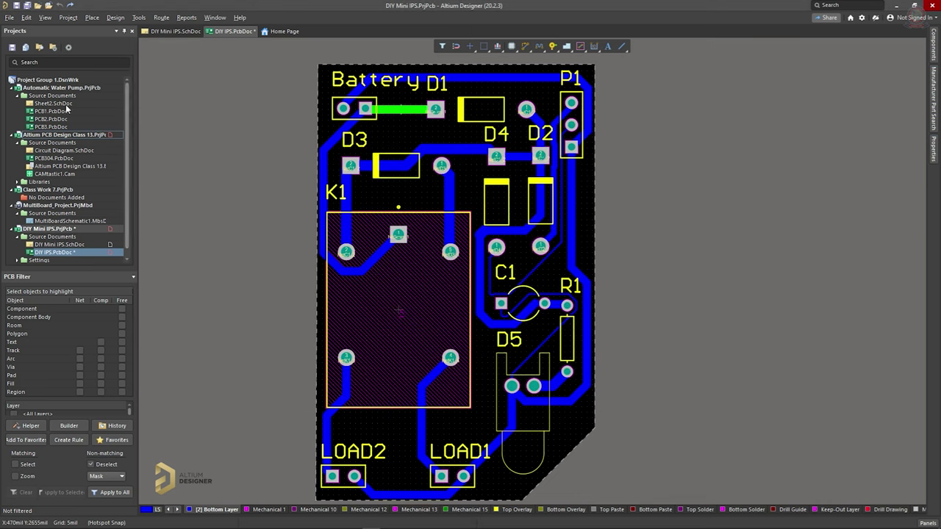
left_click(9, 17)
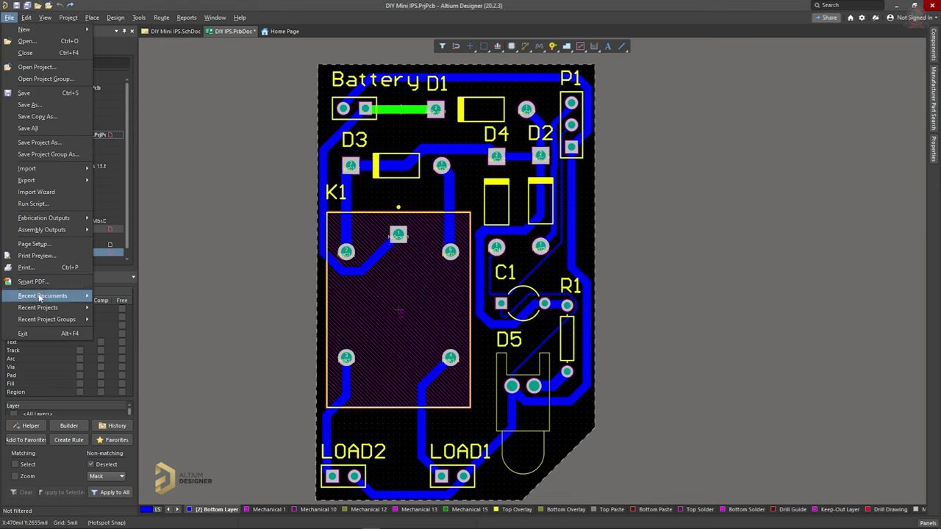
left_click(35, 269)
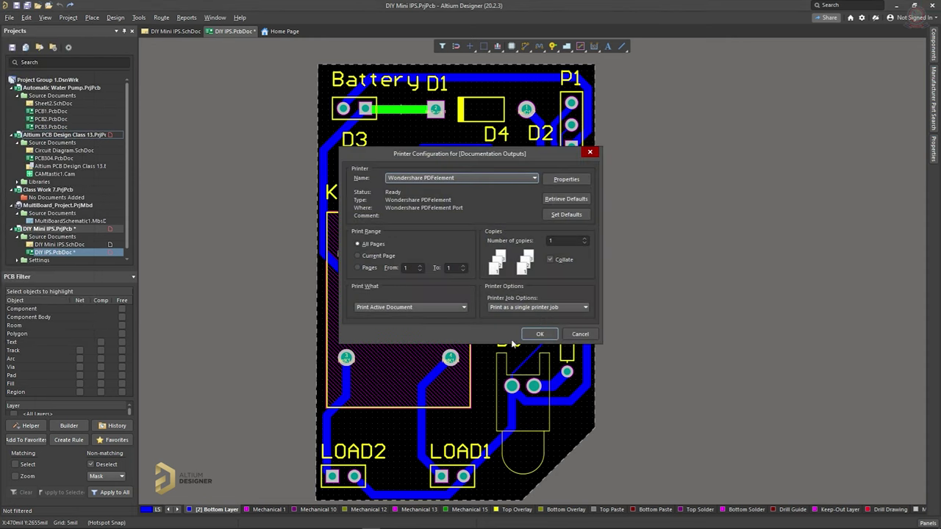
left_click(458, 179)
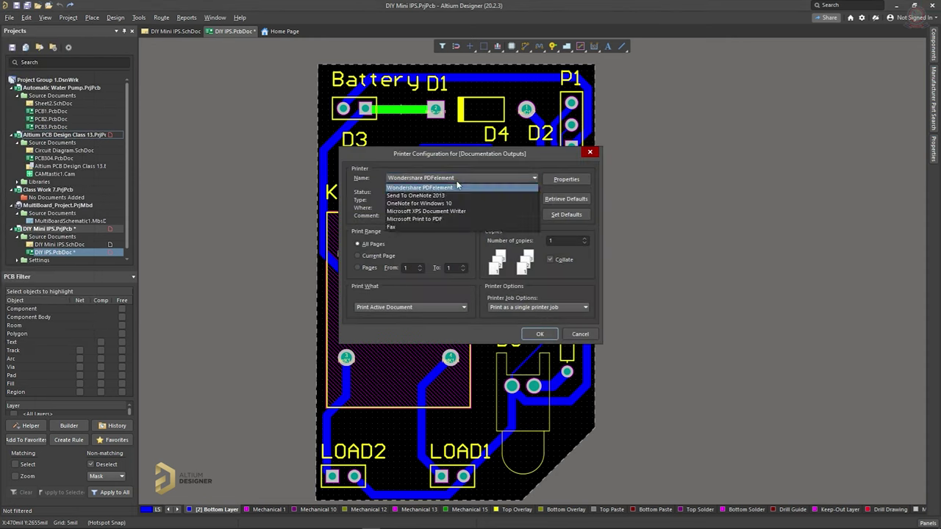
left_click(426, 220)
left_click(517, 308)
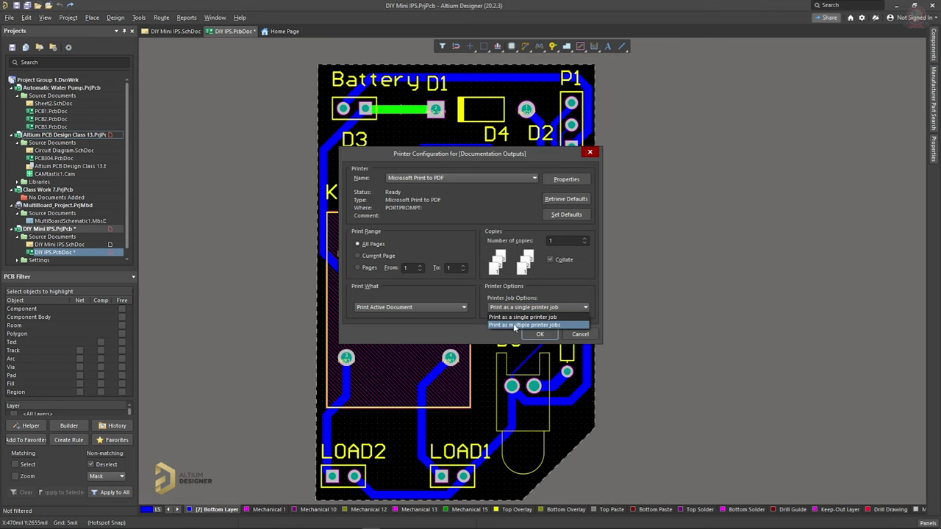
left_click(503, 317)
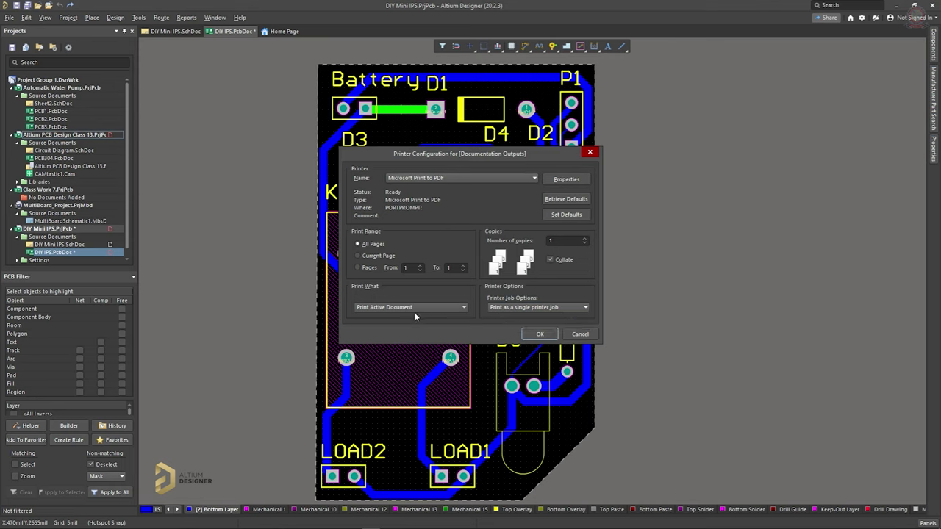
Print the board and save the output on the Desktop as a PDF named Home Made PCB Design
left_click(537, 334)
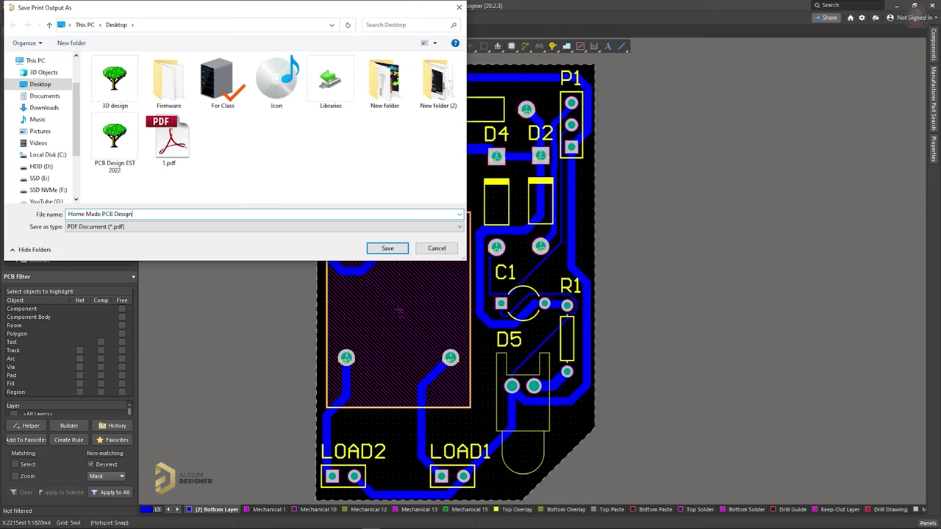
key("Return")
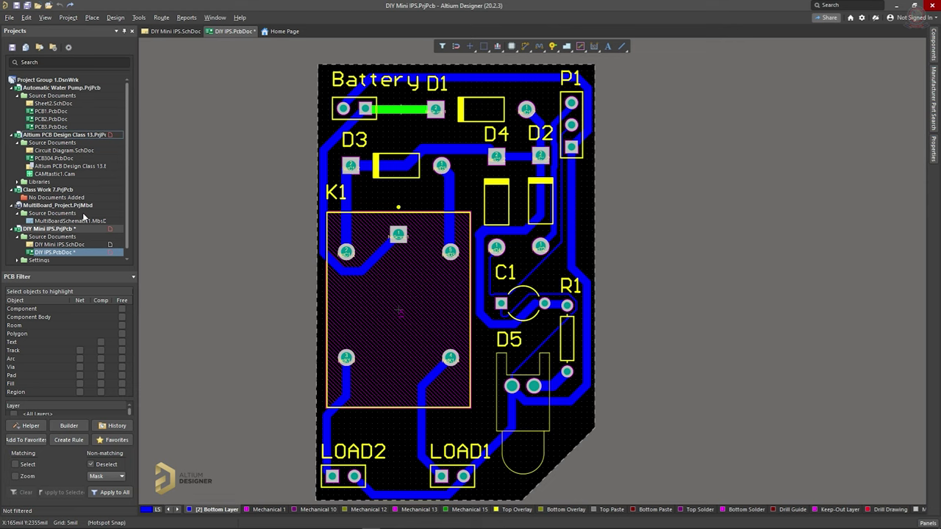
Go to the desktop, open the Home Made PCB Design PDF and examine its printed tracks and pads
left_click(897, 5)
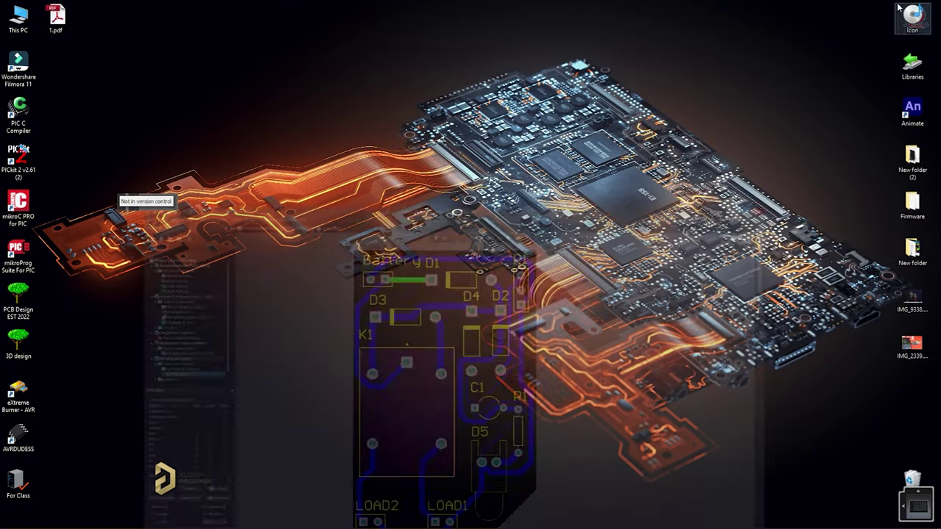
right_click(215, 141)
left_click(56, 64)
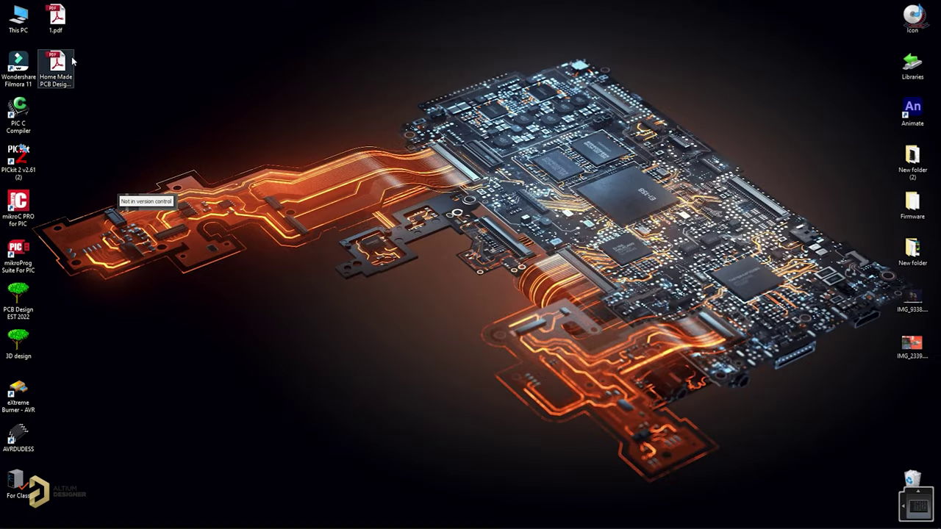
double_click(56, 64)
scroll(557, 235, "down", 3, "ctrl")
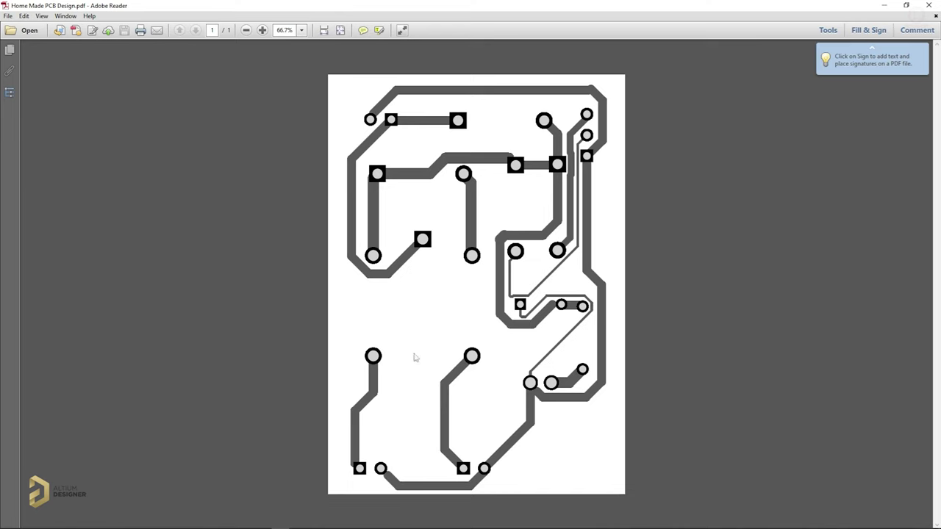
scroll(471, 376, "up", 2, "ctrl")
scroll(472, 371, "down", 3, "ctrl")
scroll(508, 293, "up", 1, "ctrl")
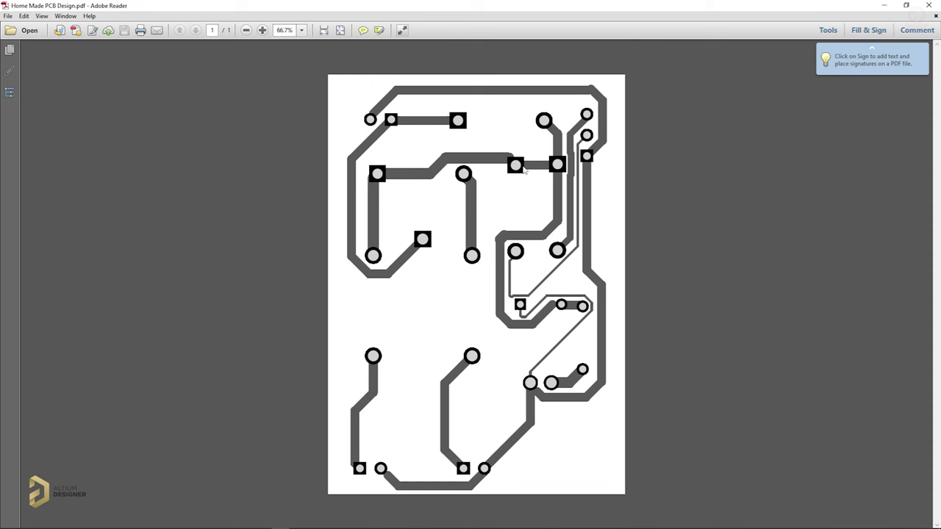
scroll(455, 111, "up", 2, "ctrl")
scroll(454, 110, "down", 3, "ctrl")
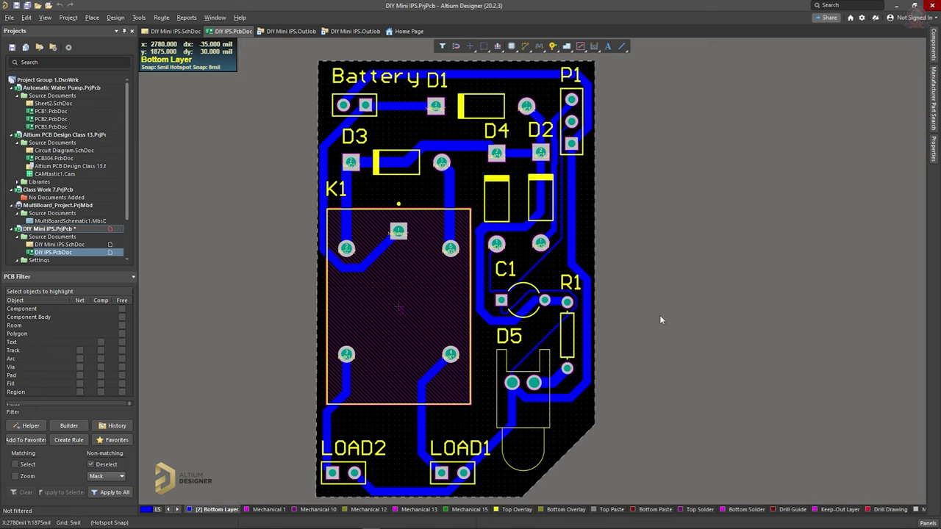
Minimise the Altium Designer and Photoshop windows to get back to the desktop
double_click(652, 4)
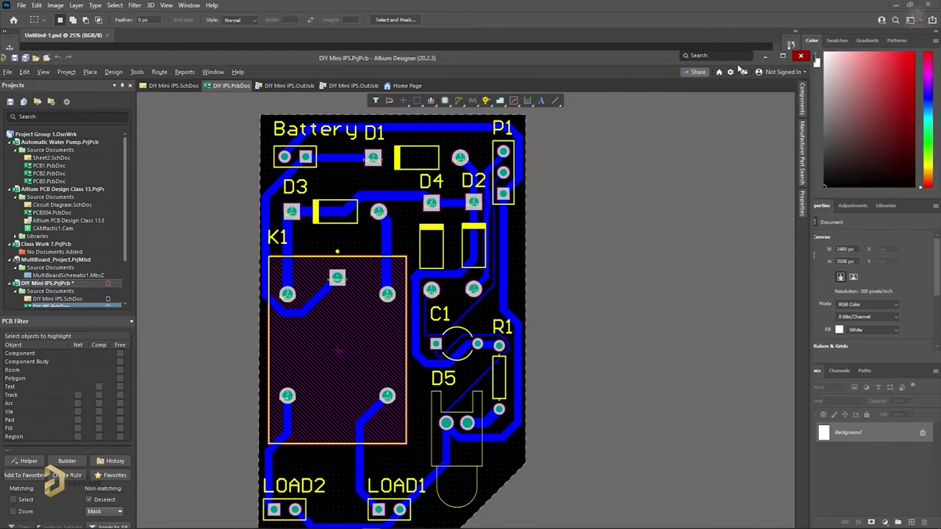
left_click(764, 57)
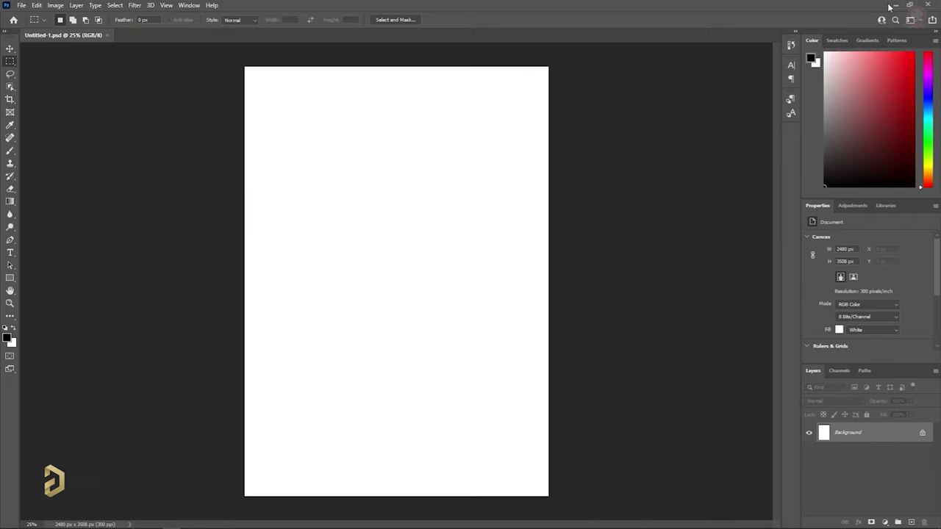
double_click(845, 5)
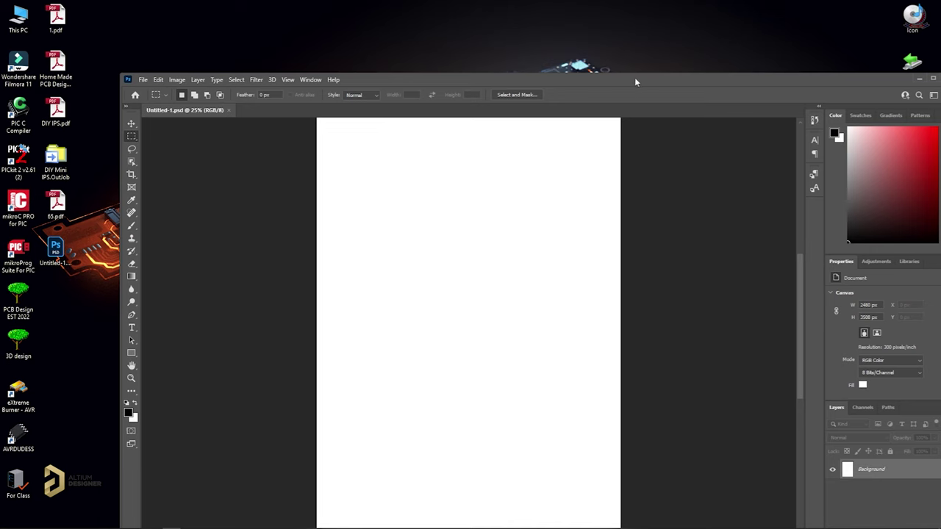
left_click(861, 77)
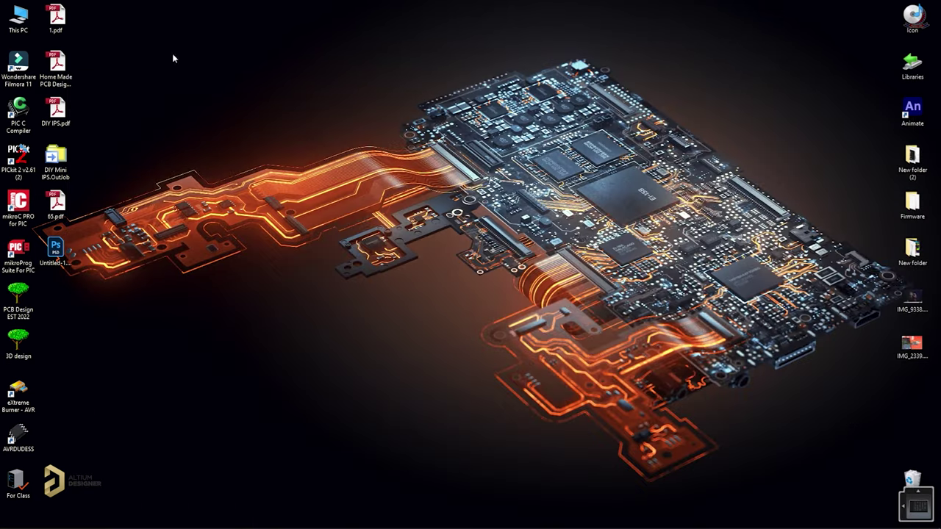
Open Home Made PCB.pdf from the Home Made PCB Mini IPS Ckt folder and examine its component and track layouts
key("super+e")
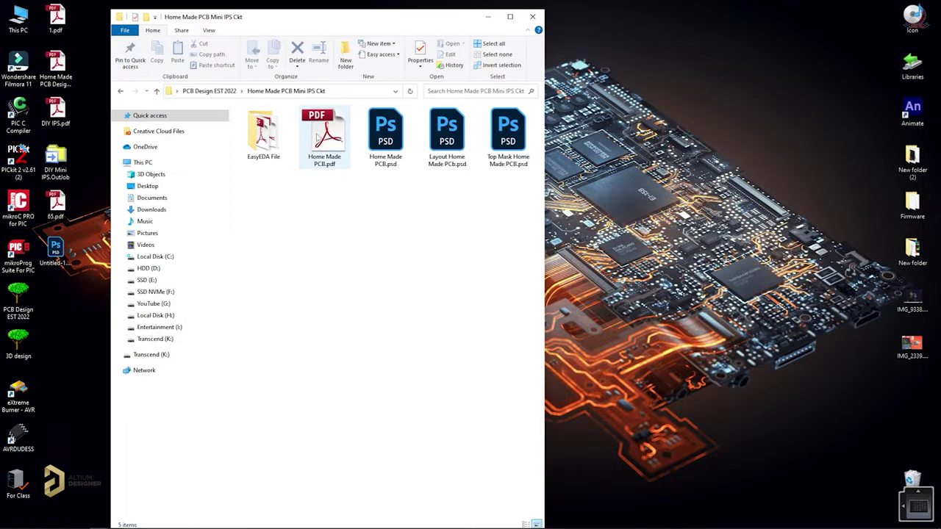
double_click(317, 138)
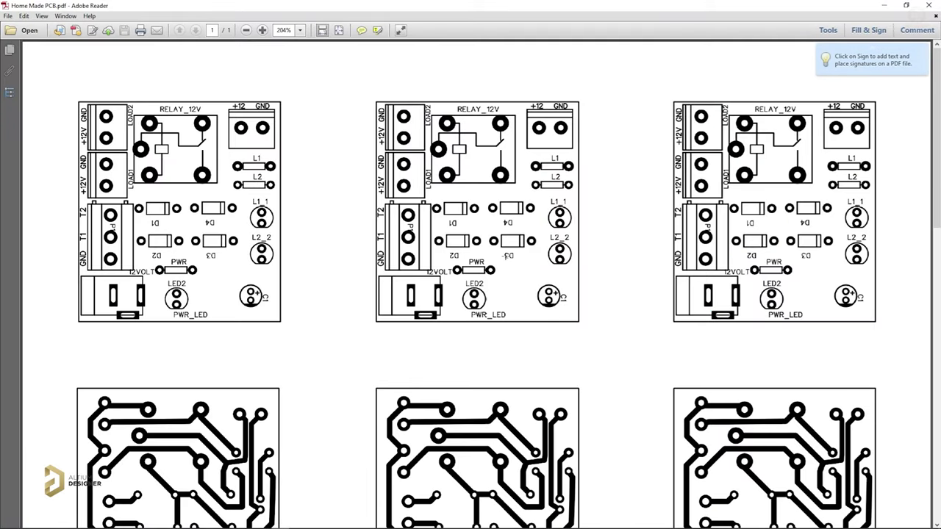
scroll(501, 312, "down", 2, "ctrl")
scroll(502, 312, "down", 5)
scroll(500, 311, "up", 3)
scroll(221, 191, "down", 3)
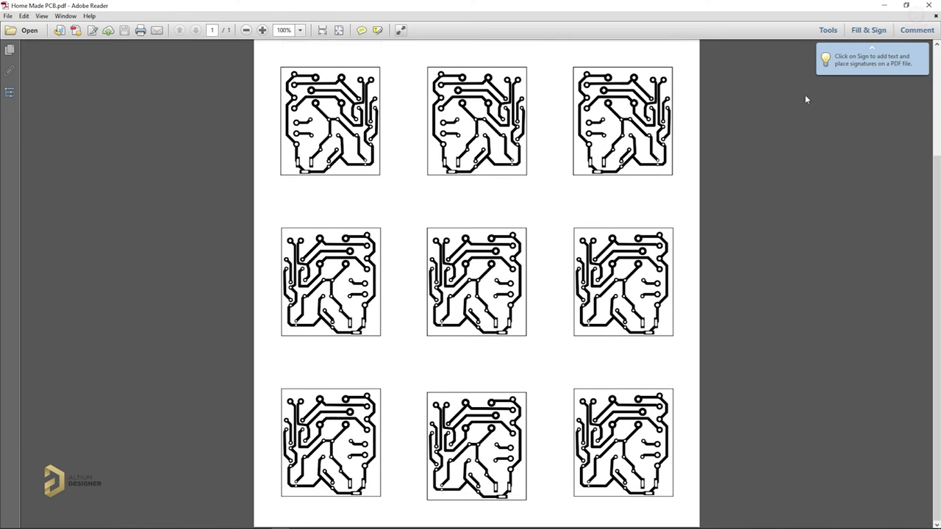
left_click(929, 5)
Open the EasyEDA File folder and view the mirrored component layout in Layout Bottom.pdf
left_click(253, 139)
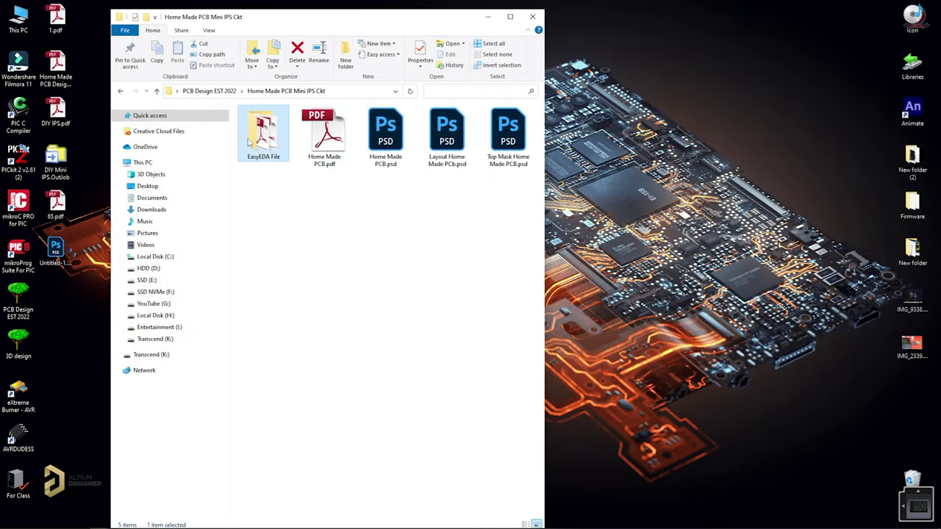
double_click(250, 142)
double_click(268, 124)
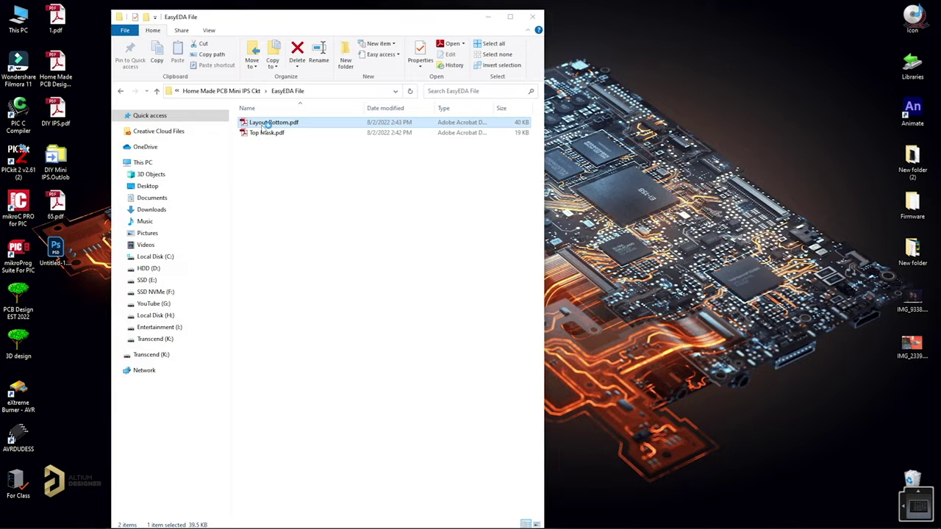
scroll(446, 172, "down", 2, "ctrl")
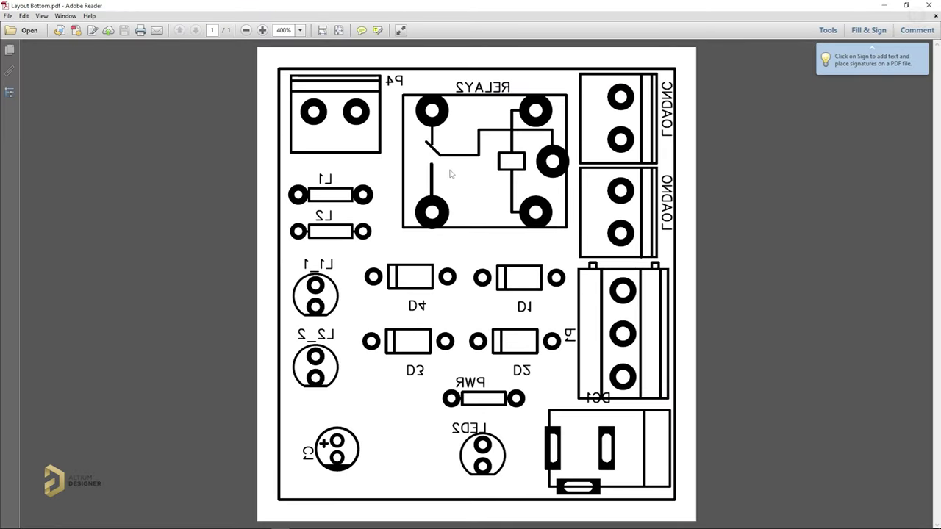
left_click(928, 6)
Open Top Mask.pdf and examine the full board's copper tracks
double_click(263, 133)
scroll(467, 212, "down", 1)
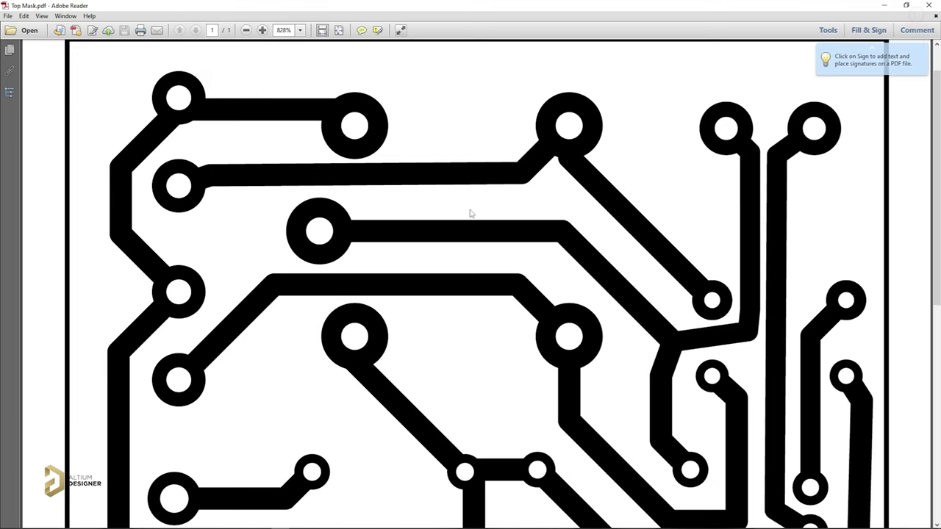
scroll(470, 213, "down", 2, "ctrl")
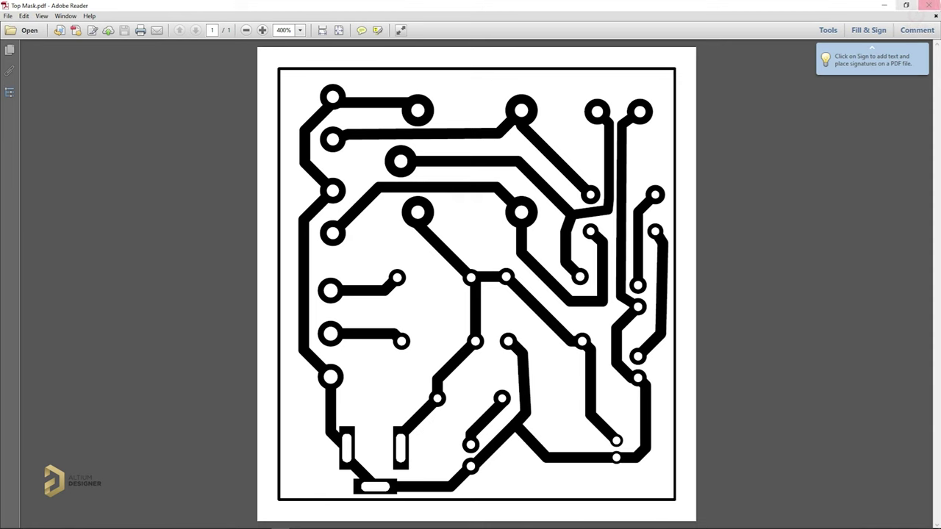
left_click(884, 5)
Move Top Mask.pdf to the desktop, rename it Bottom Layer.pdf and close the folder window
left_click_drag(301, 133, 73, 305)
right_click(81, 270)
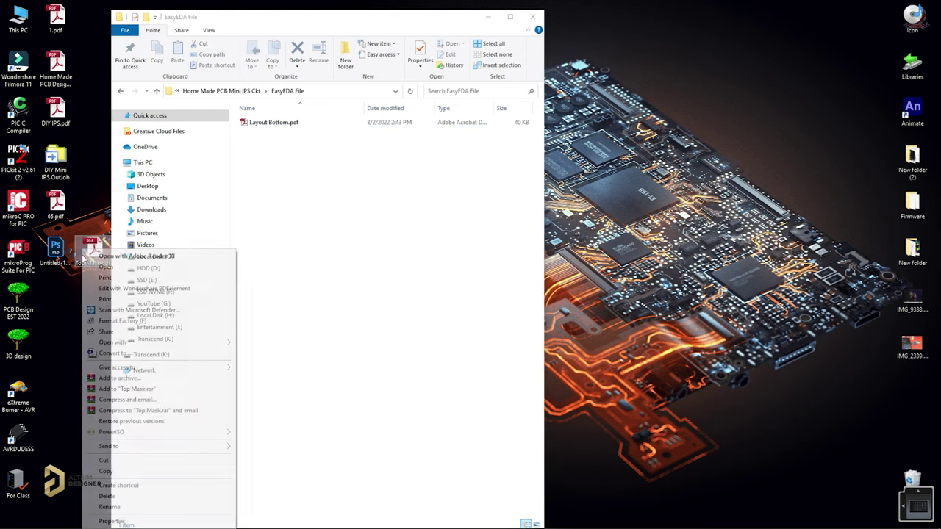
left_click(111, 507)
type("Bottom Layer.pdf")
key("Return")
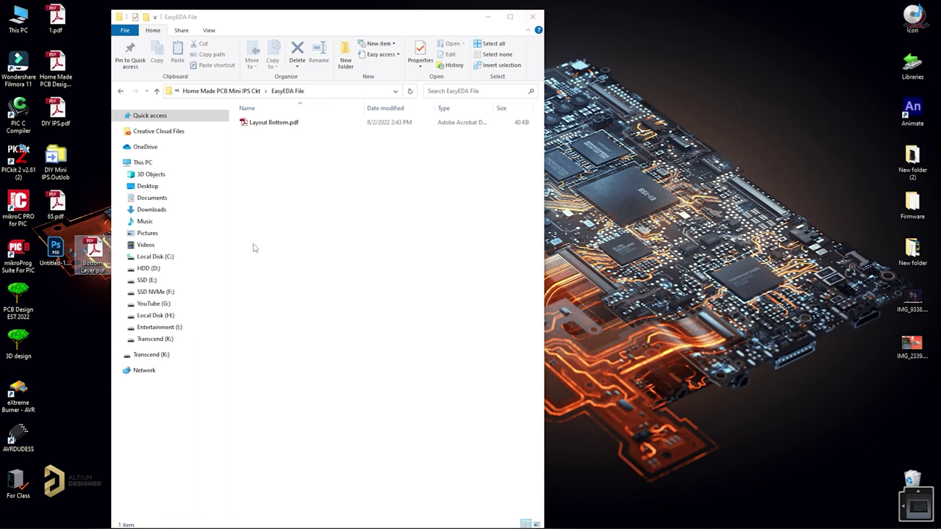
left_click_drag(95, 256, 332, 234)
left_click(532, 16)
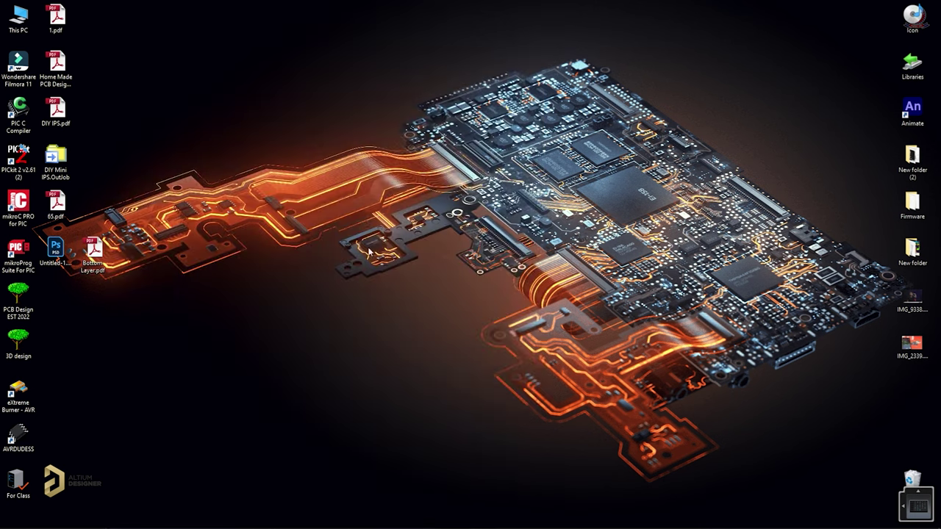
Launch Photoshop and set up a new document from the A4 print preset
mouse_move(209, 525)
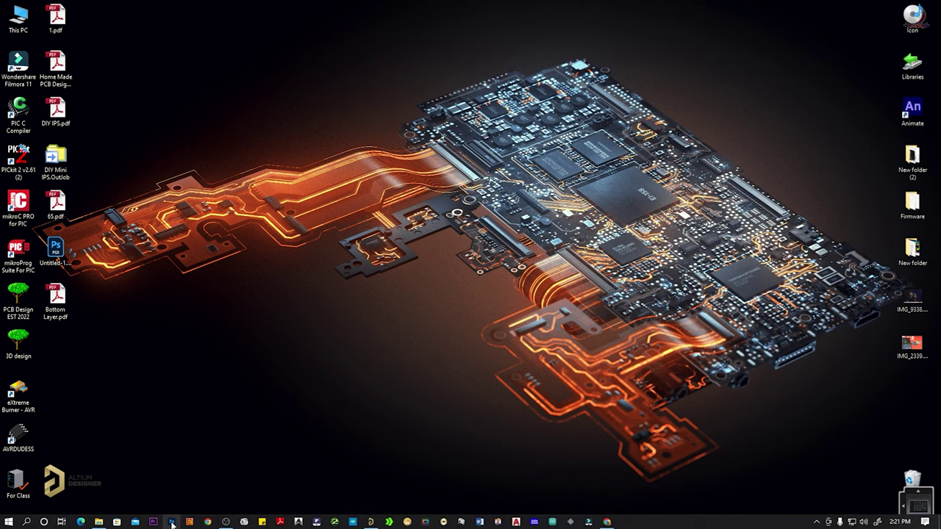
left_click(172, 522)
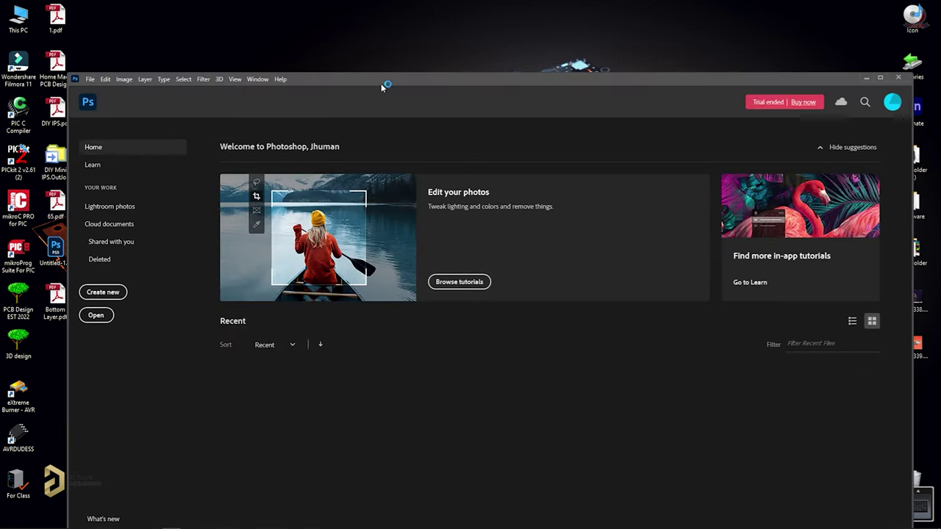
double_click(384, 79)
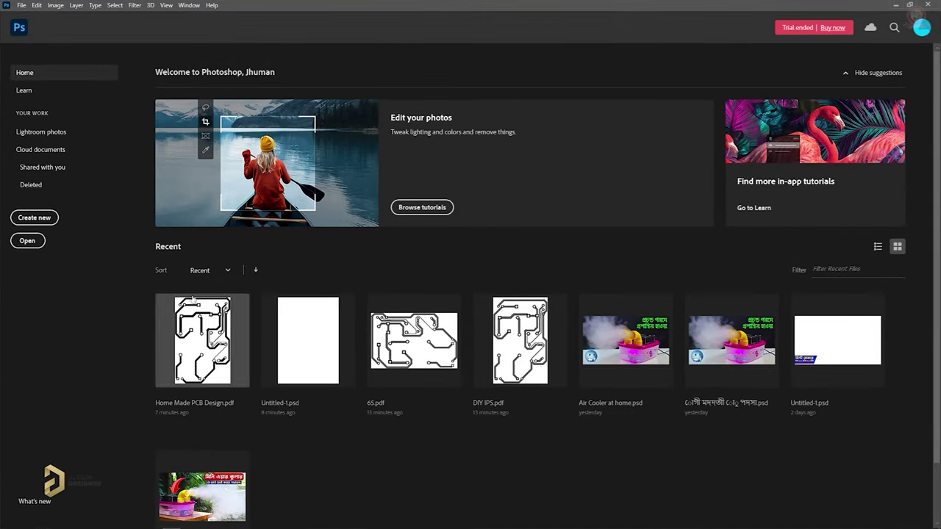
left_click(35, 218)
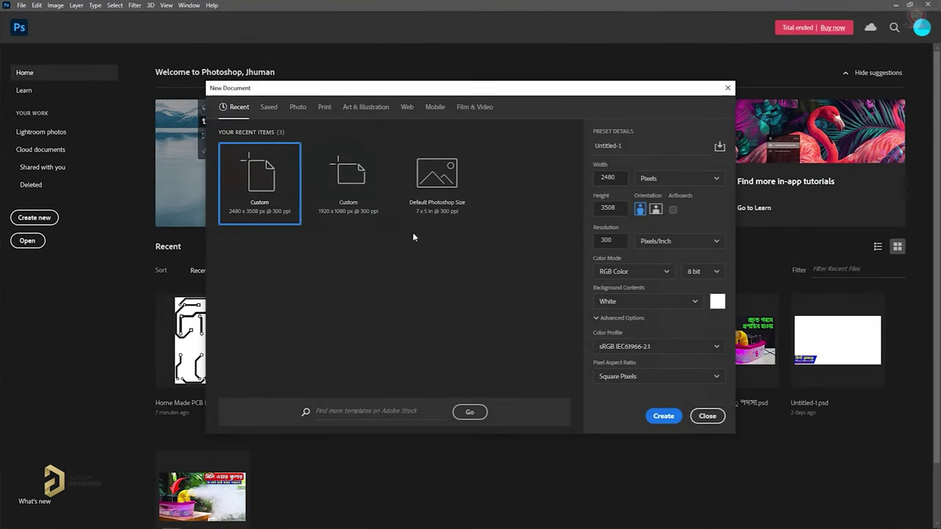
left_click(325, 113)
left_click(519, 191)
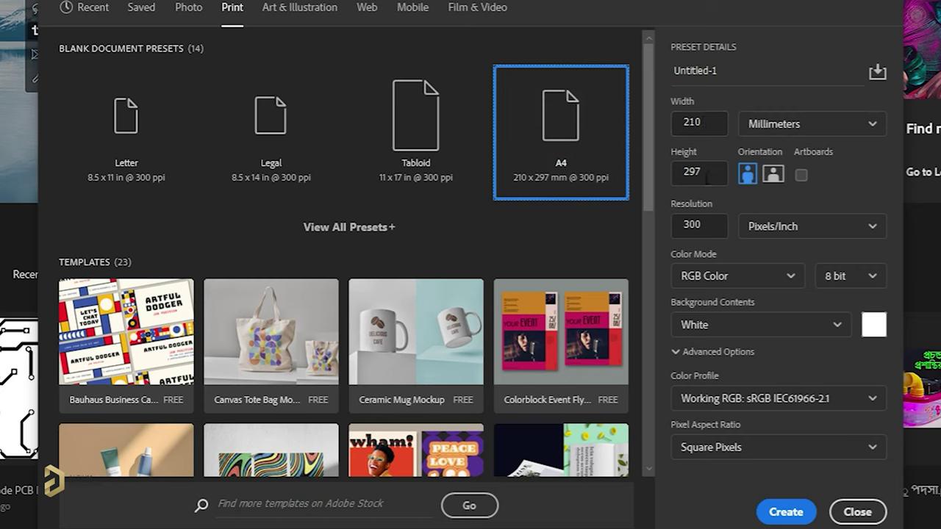
Compare the A4 size in pixels, switch the page units to inches and create the document
left_click(822, 127)
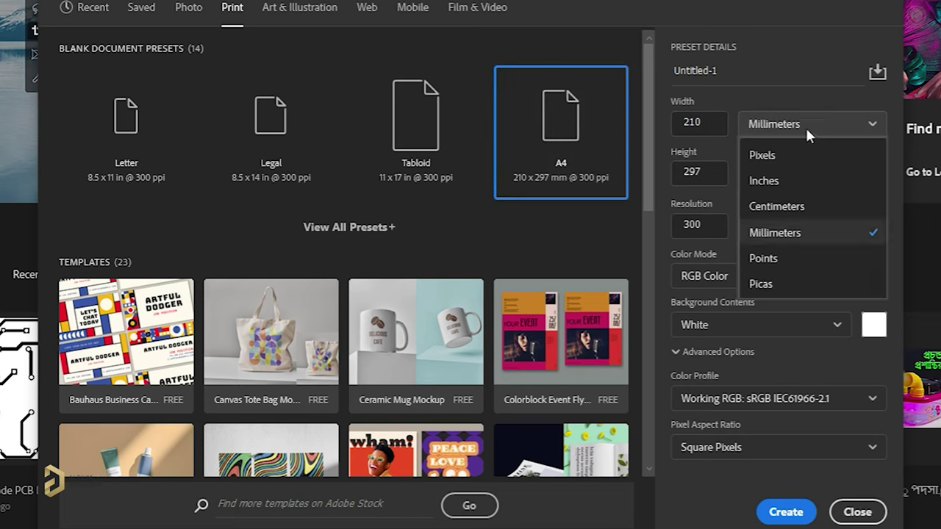
left_click(754, 159)
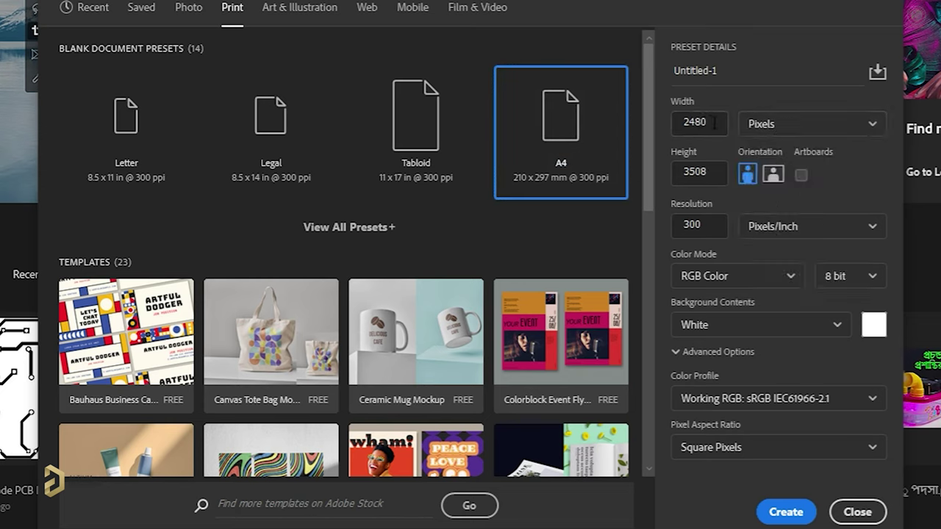
left_click(794, 124)
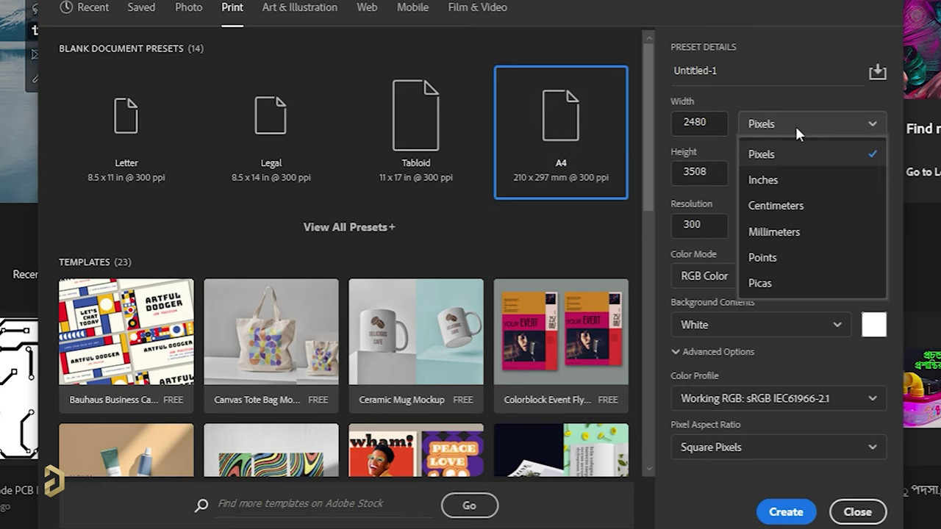
left_click(780, 180)
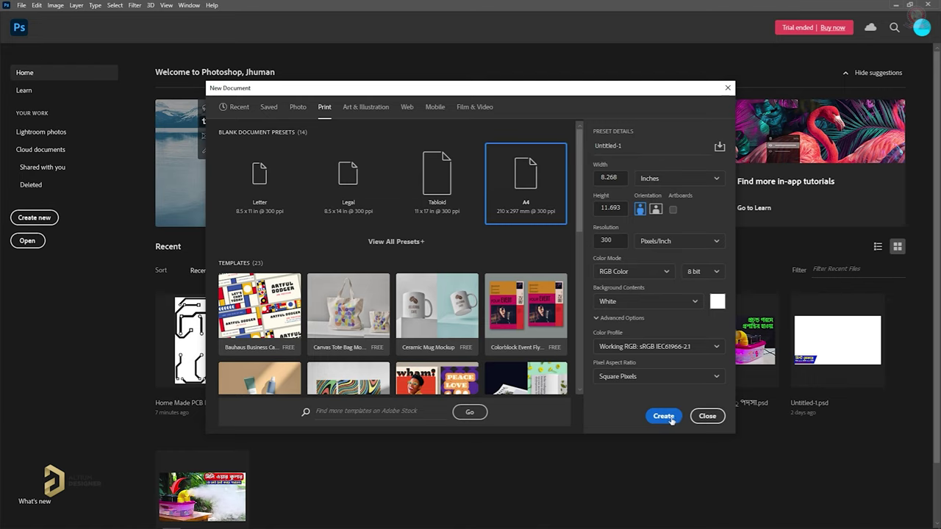
left_click(663, 416)
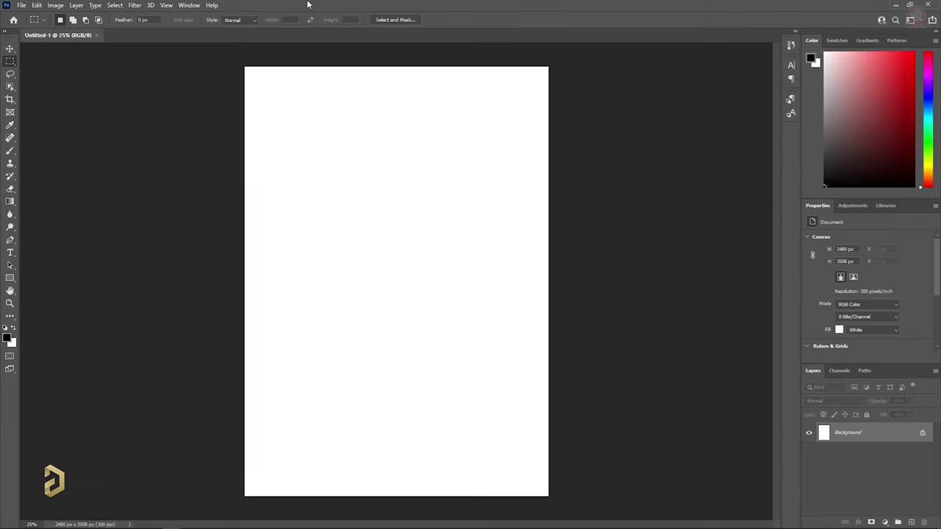
Shrink the Photoshop window to uncover the desktop files and check the tracks in Bottom Layer.pdf
double_click(308, 4)
left_click_drag(446, 92, 392, 13)
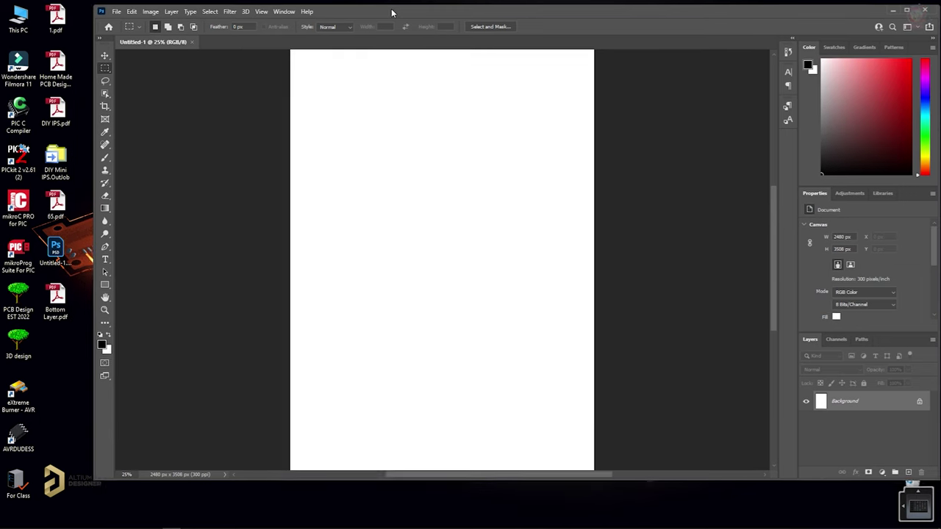
double_click(59, 308)
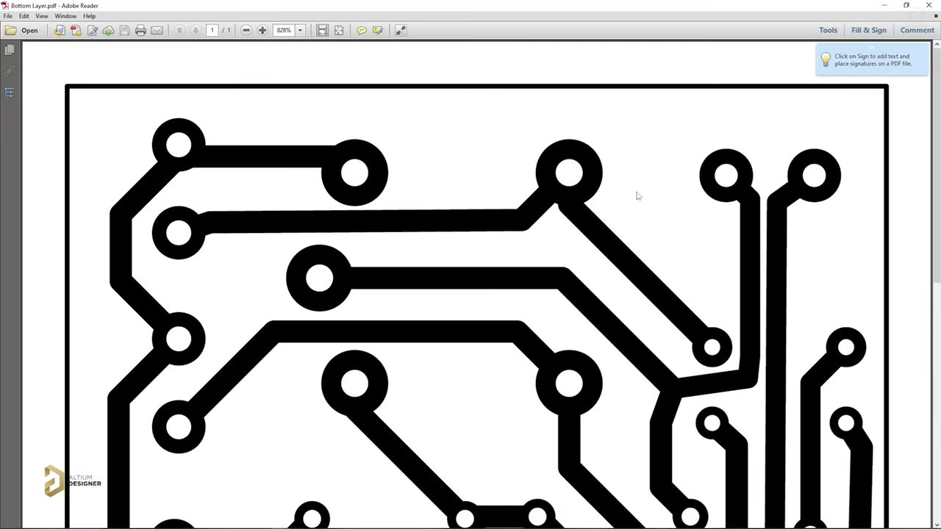
scroll(608, 211, "down", 4, "ctrl")
left_click(929, 5)
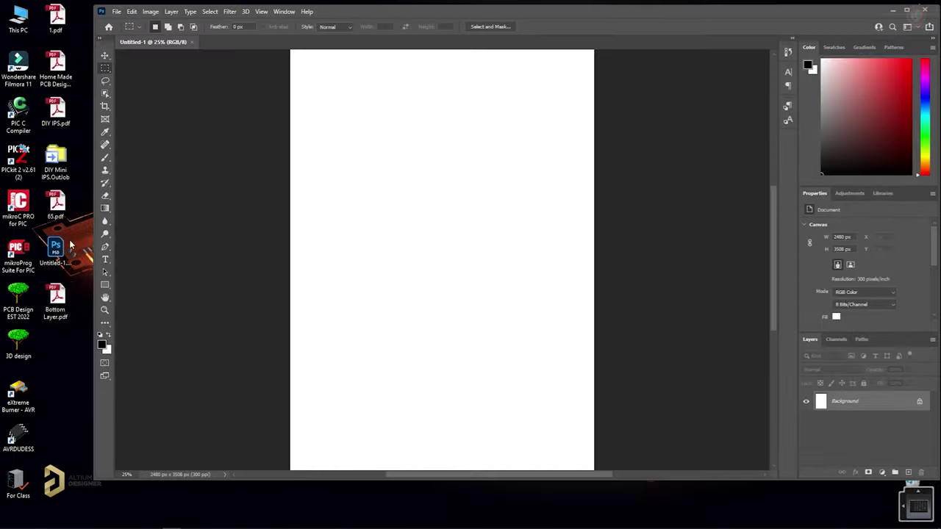
Import the Bottom Layer.pdf page into Photoshop as a separate document at 300 pixels/inch in RGB and maximise the window
left_click_drag(49, 302, 212, 45)
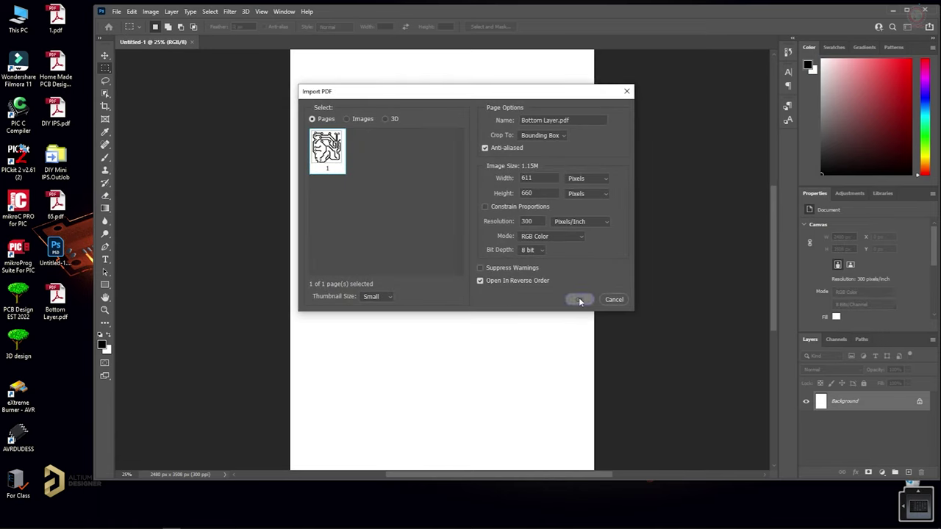
left_click(579, 296)
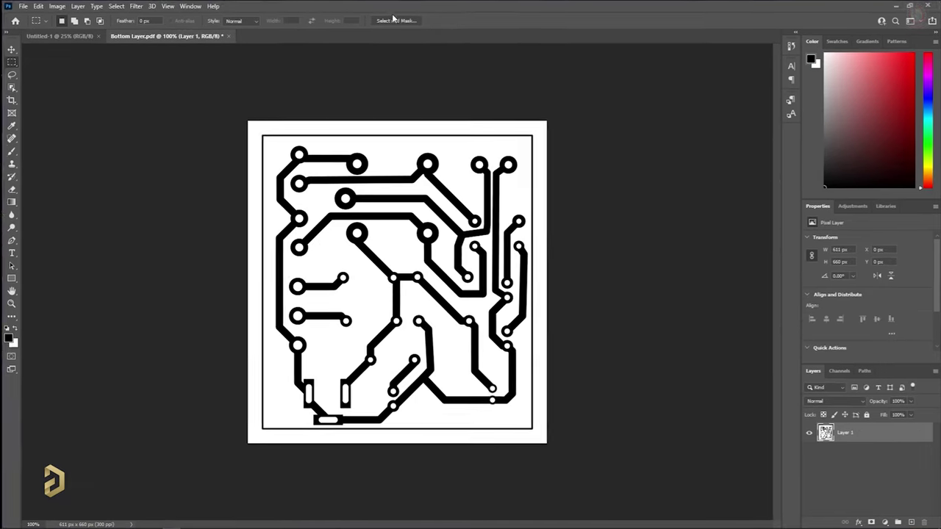
double_click(393, 15)
Copy the entire Bottom Layer artwork and paste it into the Untitled-1 A4 document
left_click_drag(223, 116, 551, 451)
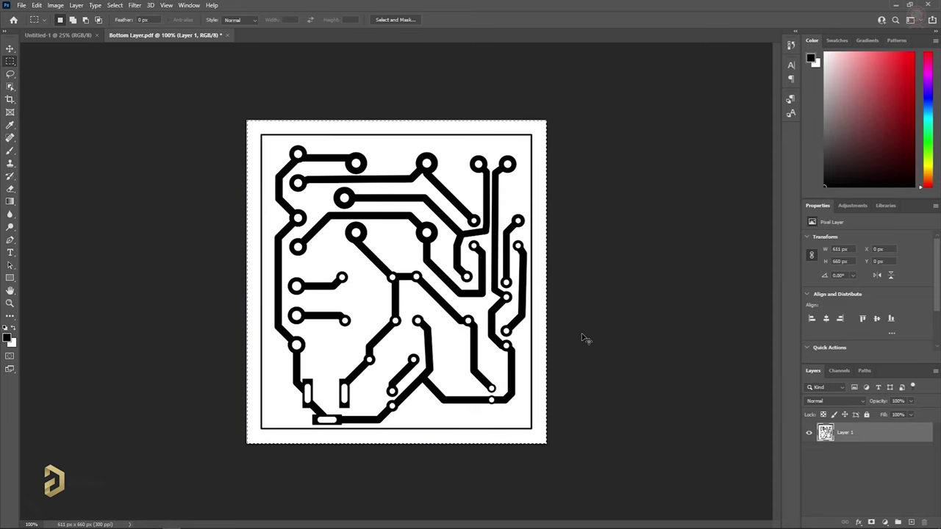
key("ctrl+c")
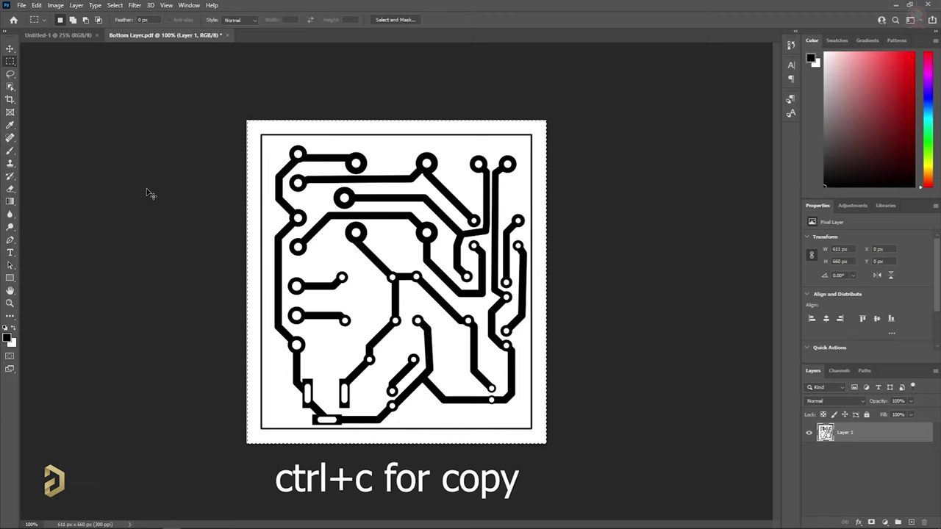
left_click(52, 34)
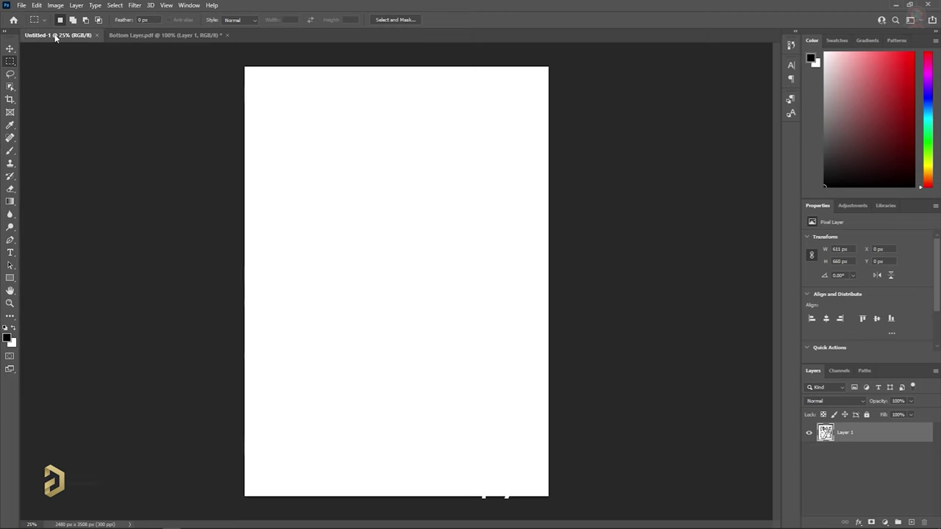
key("ctrl+v")
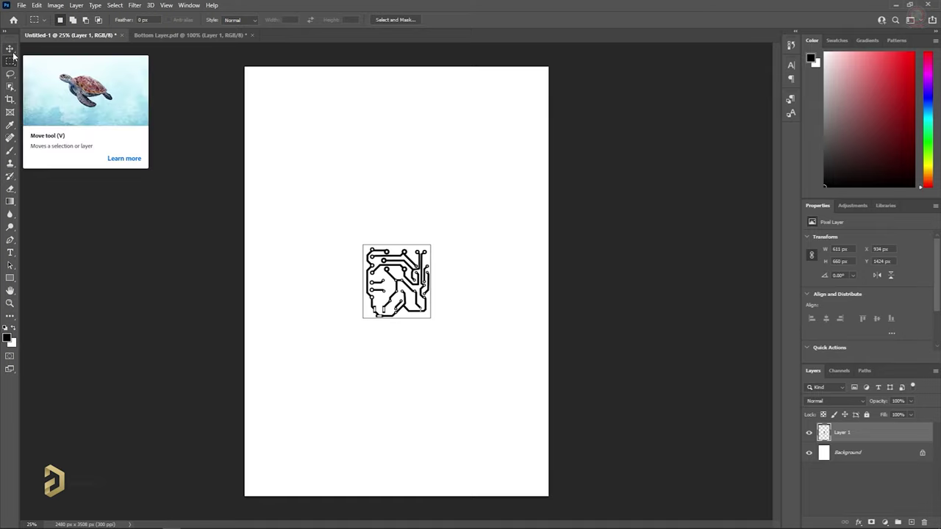
Move the pasted track layout to the upper-left corner of the A4 page with Free Transform
key("ctrl+t")
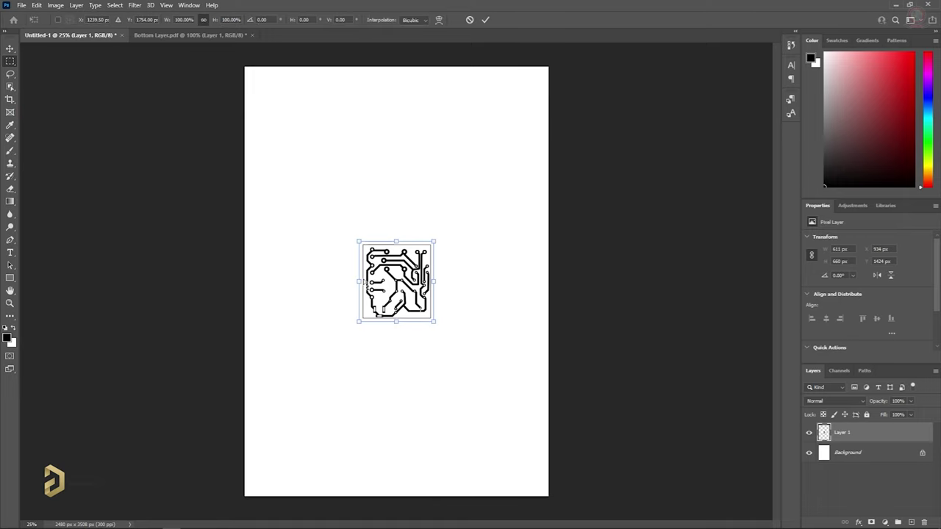
left_click_drag(424, 275, 315, 106)
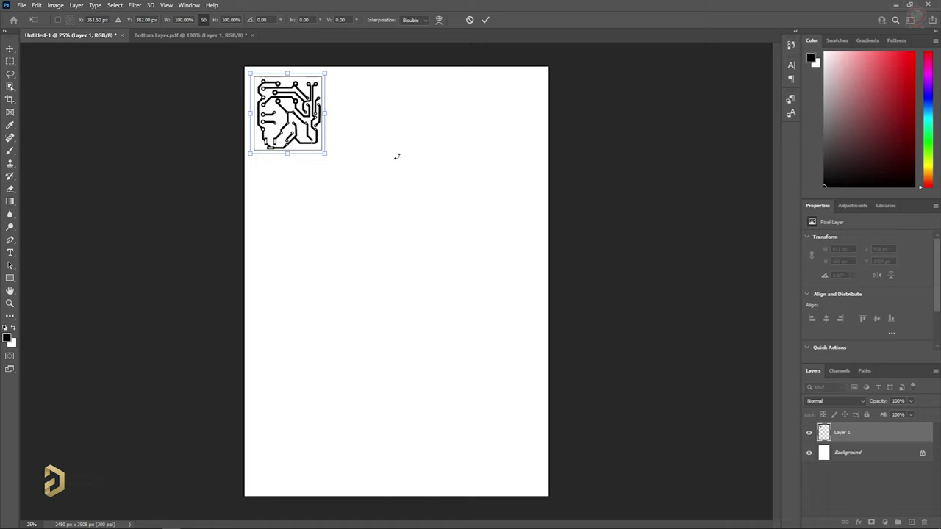
key("ctrl+plus")
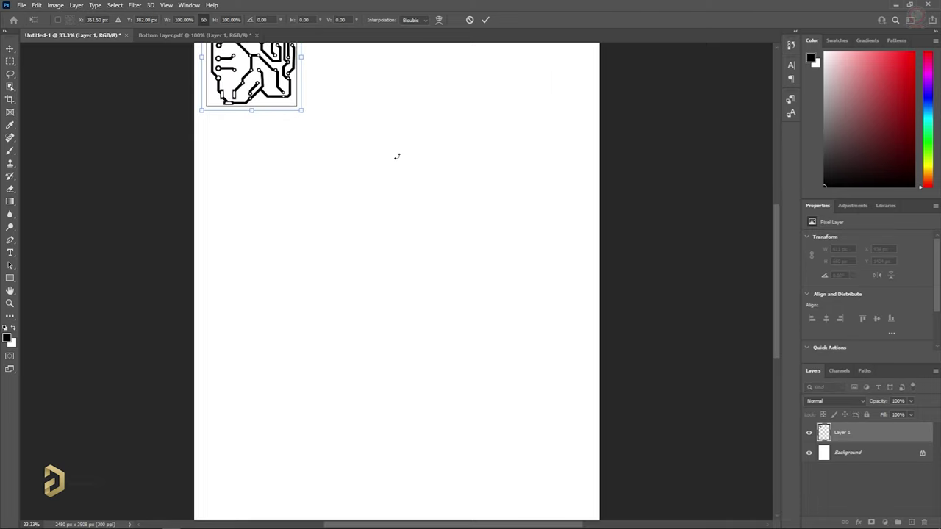
scroll(397, 156, "up", 5)
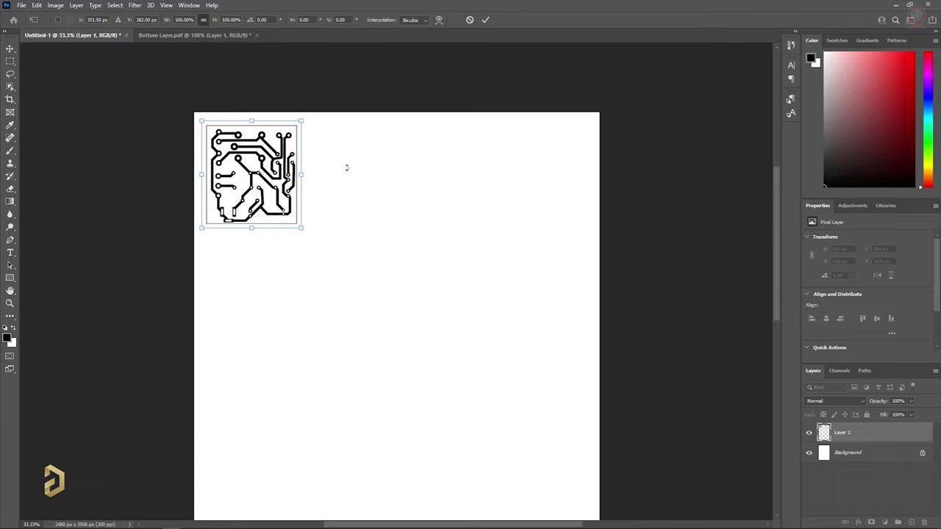